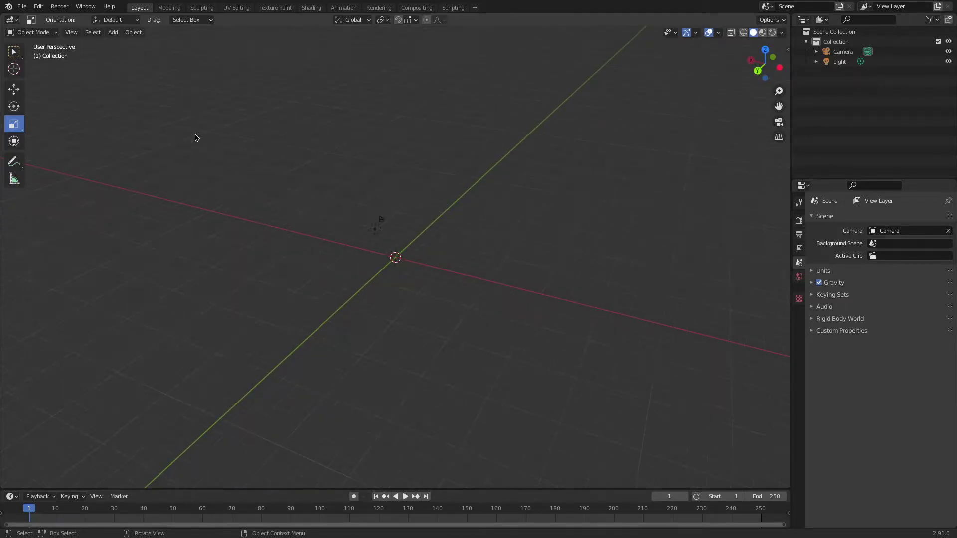
# Step: Add a default cube at the world origin as the hammer head's starting block
pyautogui.click(114, 31)
pyautogui.moveTo(127, 44)
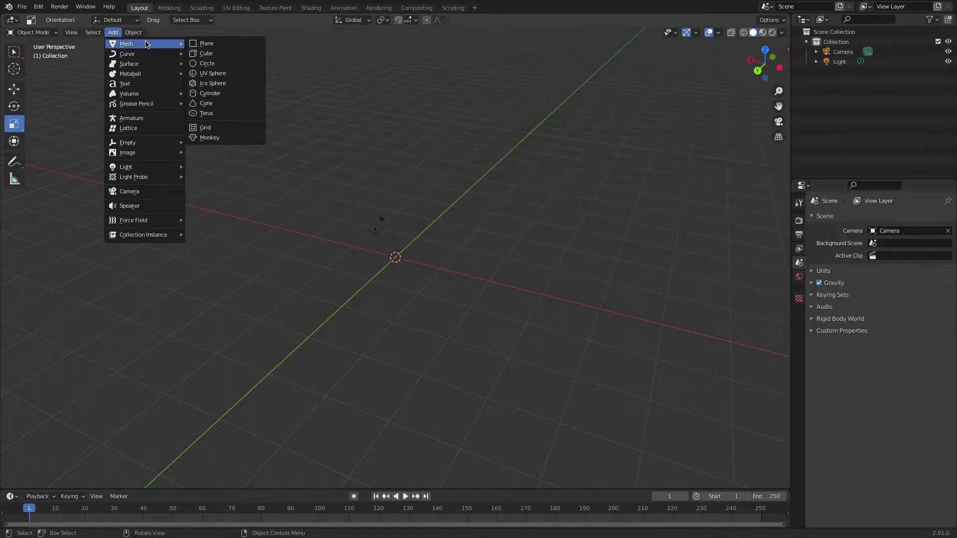
pyautogui.click(206, 53)
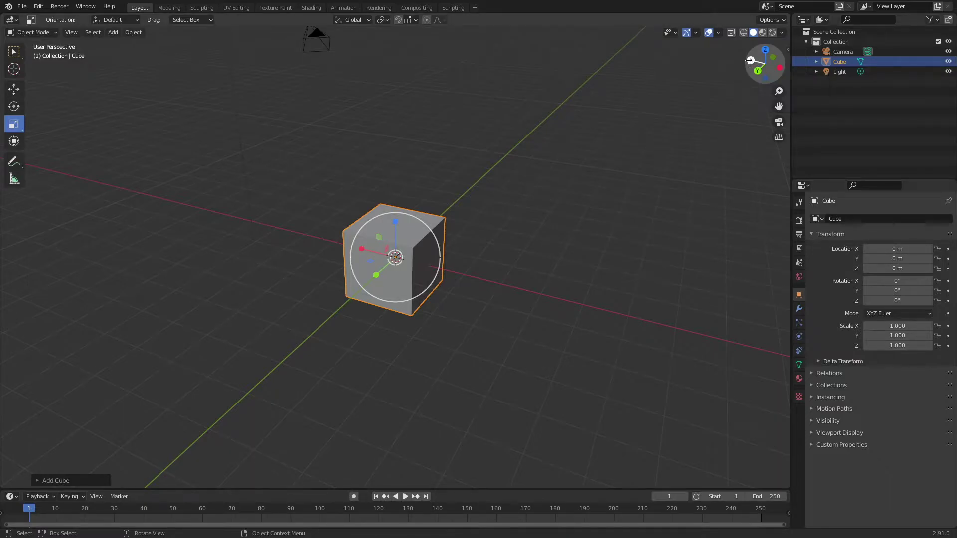
pyautogui.click(749, 61)
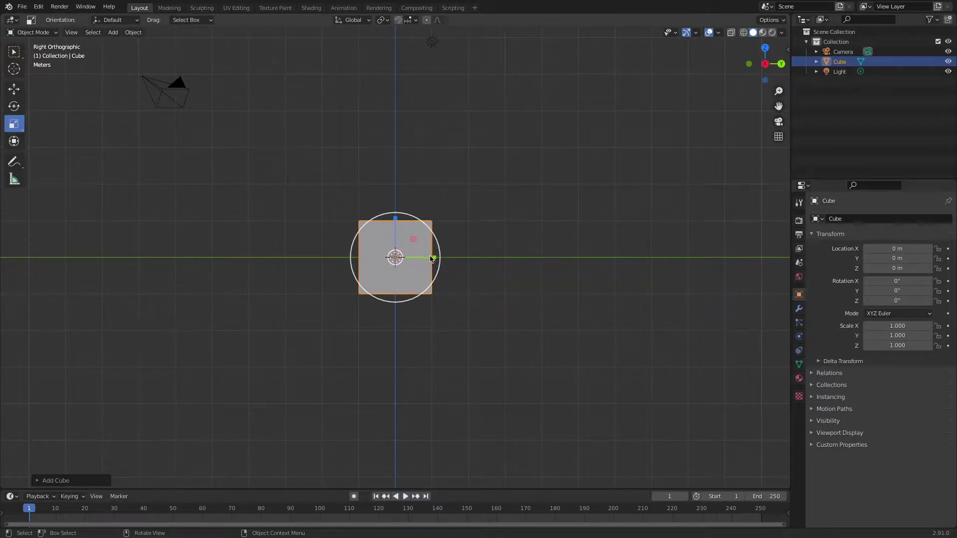
# Step: Stretch the cube along Y to a scale of 1.689
pyautogui.moveTo(434, 260); pyautogui.dragTo(459, 262)
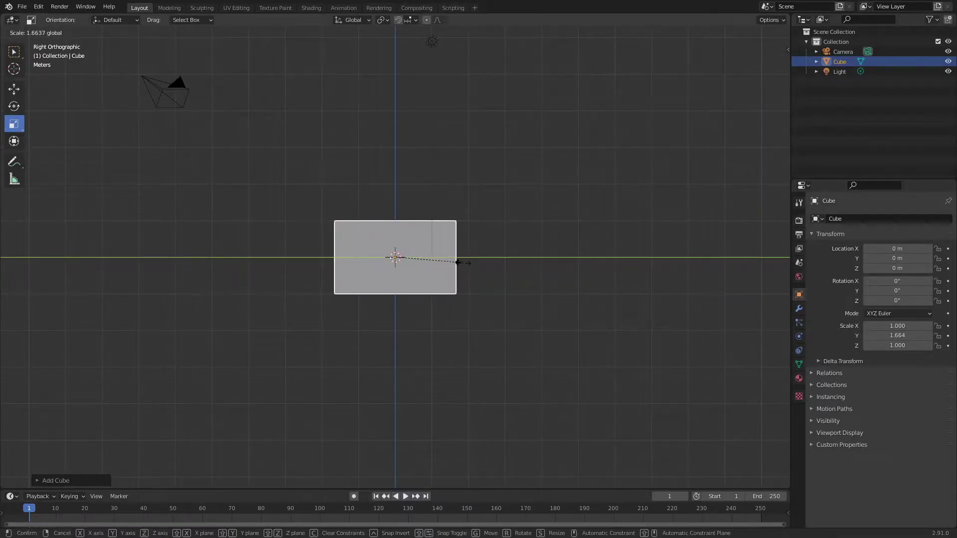
pyautogui.scroll(2, 508, 245)
pyautogui.scroll(3, 375, 235)
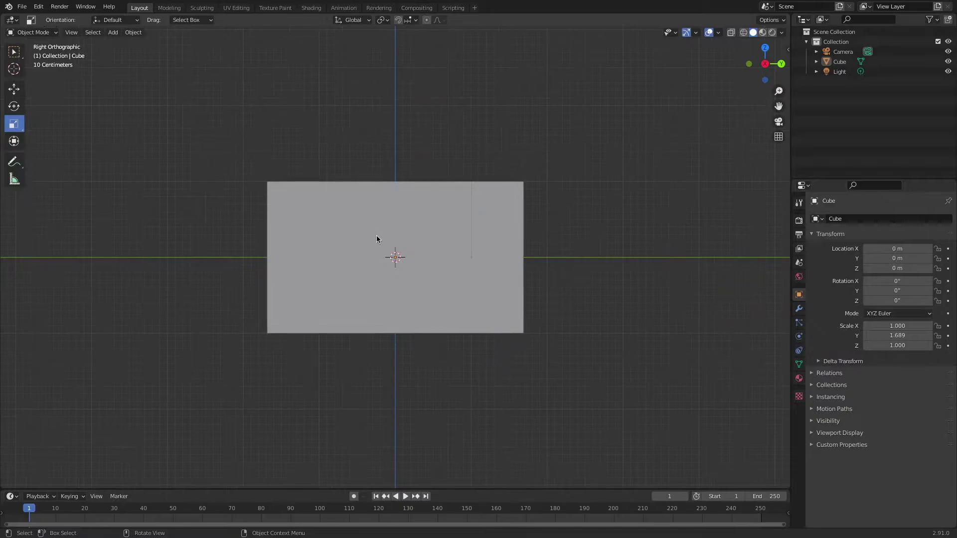
pyautogui.scroll(2, 420, 254)
pyautogui.scroll(1, 422, 253)
pyautogui.scroll(-4, 421, 253)
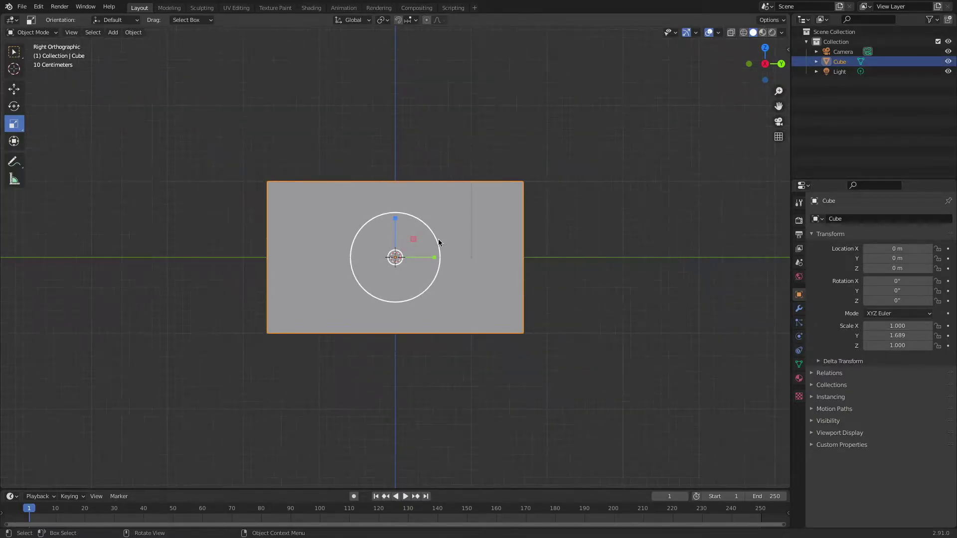
pyautogui.scroll(-3, 438, 238)
# Step: Deselect the block and check it from the back and right side views
pyautogui.click(613, 189)
pyautogui.moveTo(765, 63)
pyautogui.mouseDown()
pyautogui.moveTo(748, 70)
pyautogui.moveTo(776, 64)
pyautogui.mouseUp()
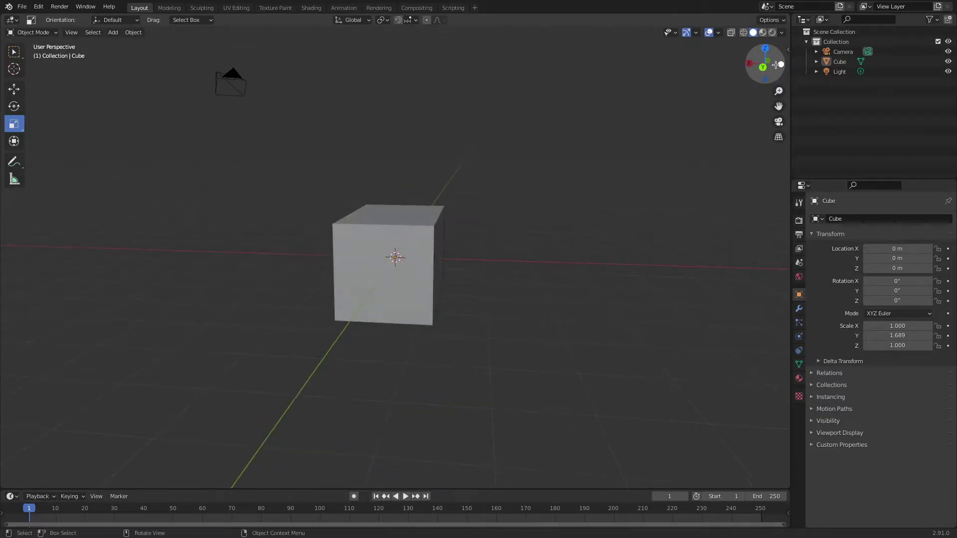
pyautogui.click(762, 67)
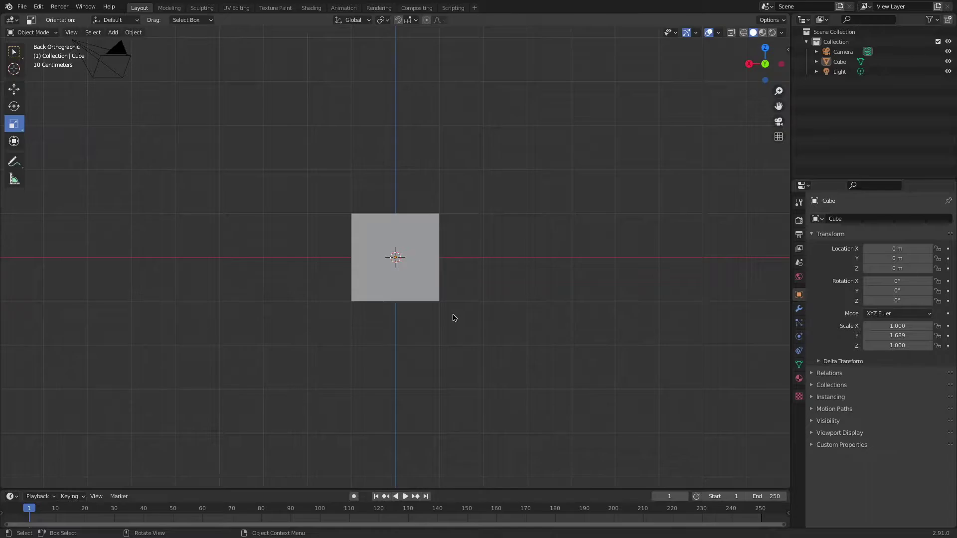
pyautogui.click(748, 64)
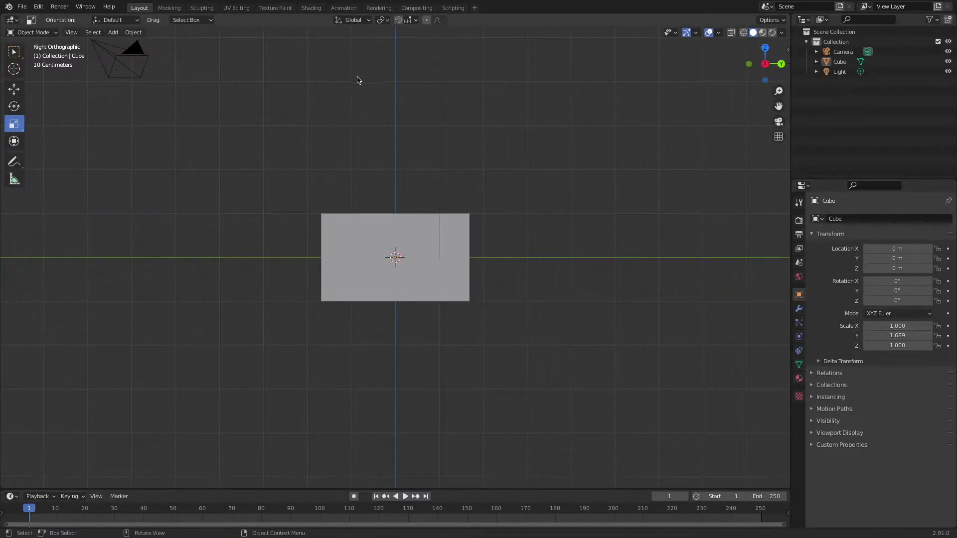
pyautogui.click(33, 32)
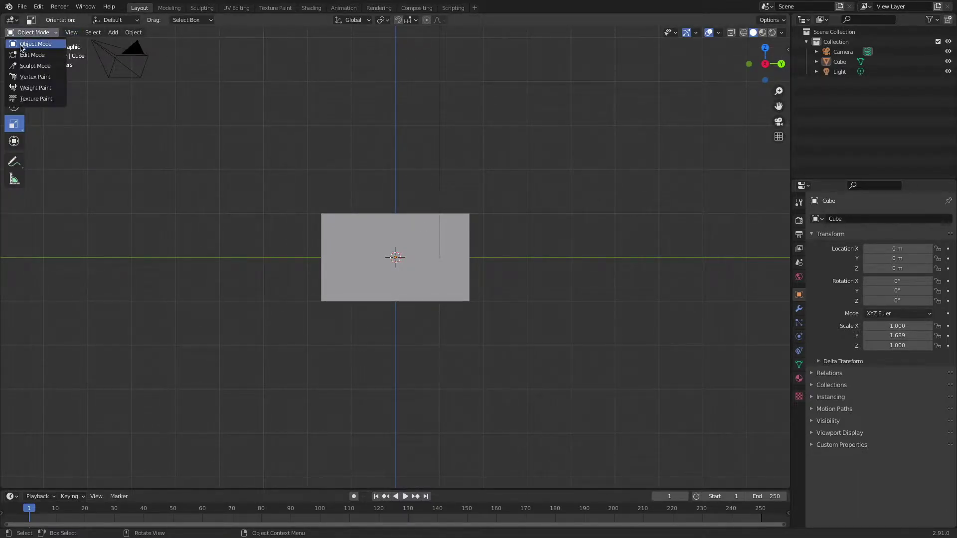
# Step: In Edit Mode, bevel all edges of the block to chamfer its corners
pyautogui.click(29, 46)
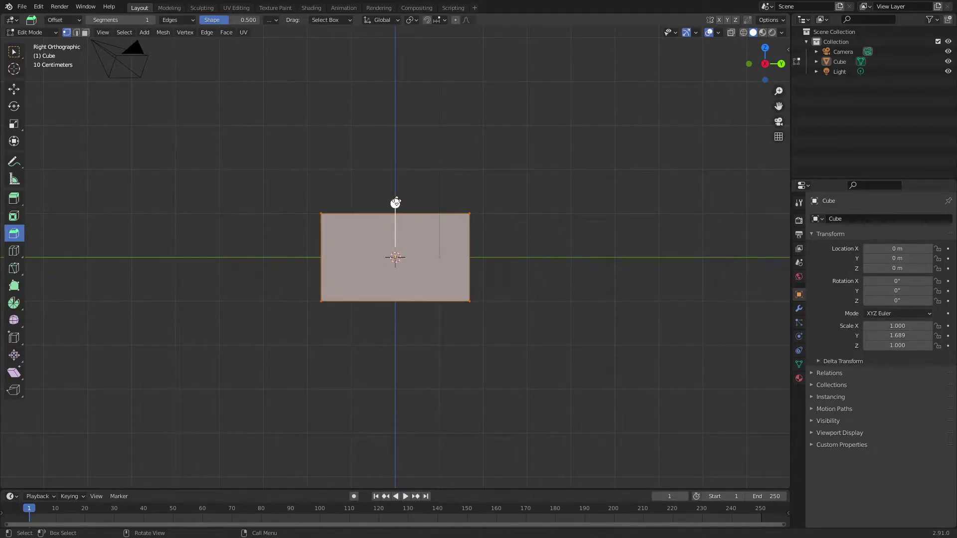
pyautogui.moveTo(395, 202); pyautogui.dragTo(394, 186)
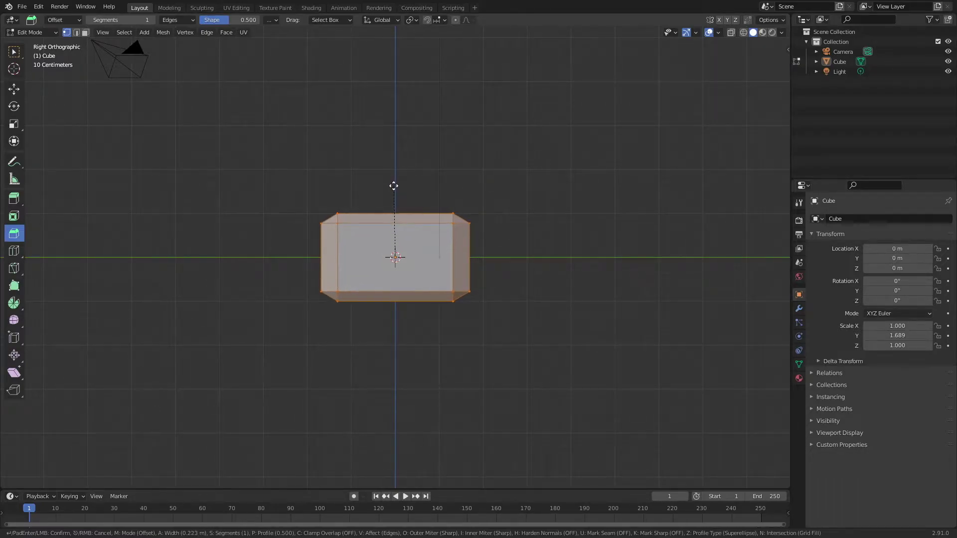
pyautogui.moveTo(393, 186); pyautogui.dragTo(394, 186)
pyautogui.click(468, 202)
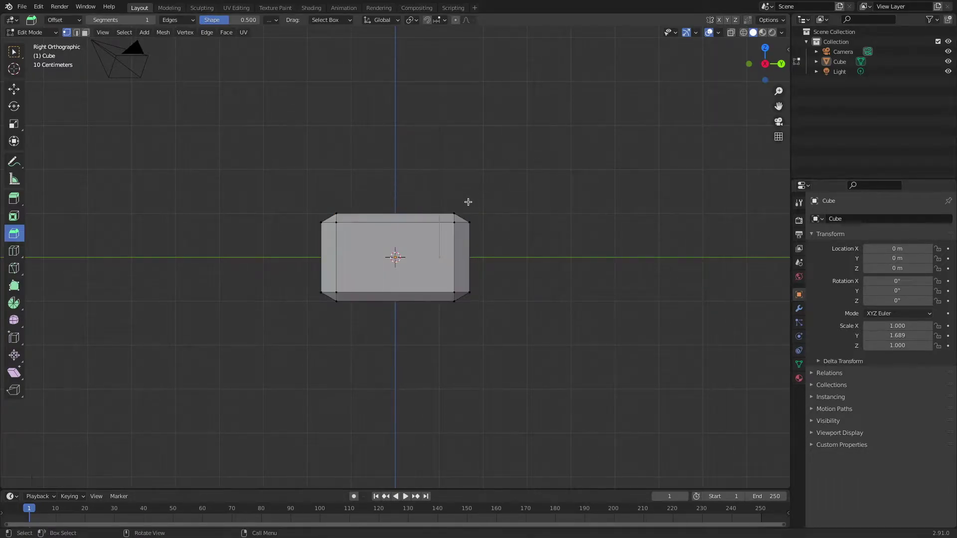
# Step: Orbit around the bevelled head to inspect it, then return to Object Mode
pyautogui.moveTo(763, 64)
pyautogui.mouseDown()
pyautogui.moveTo(780, 69)
pyautogui.moveTo(767, 75)
pyautogui.moveTo(764, 64)
pyautogui.mouseUp()
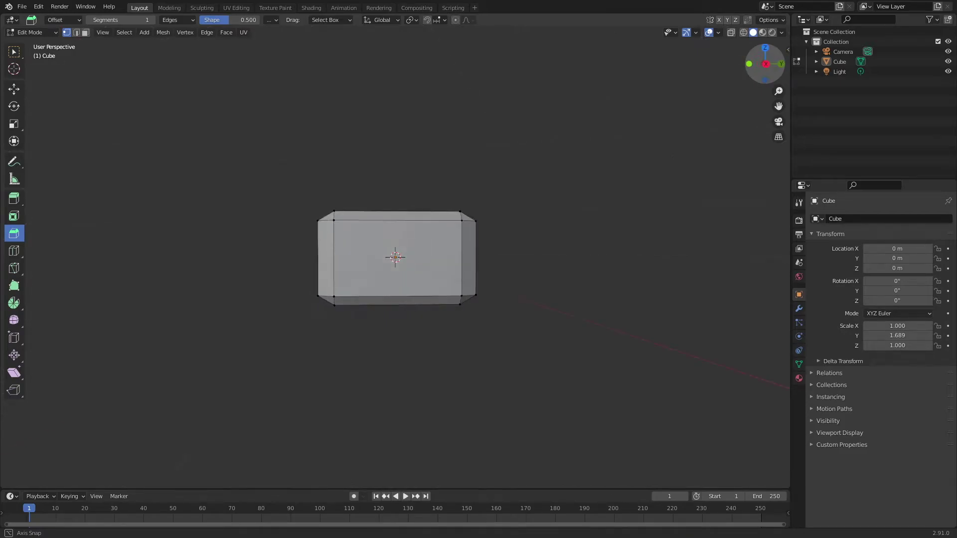
pyautogui.scroll(7, 628, 183)
pyautogui.scroll(-5, 628, 183)
pyautogui.moveTo(765, 62); pyautogui.dragTo(762, 69)
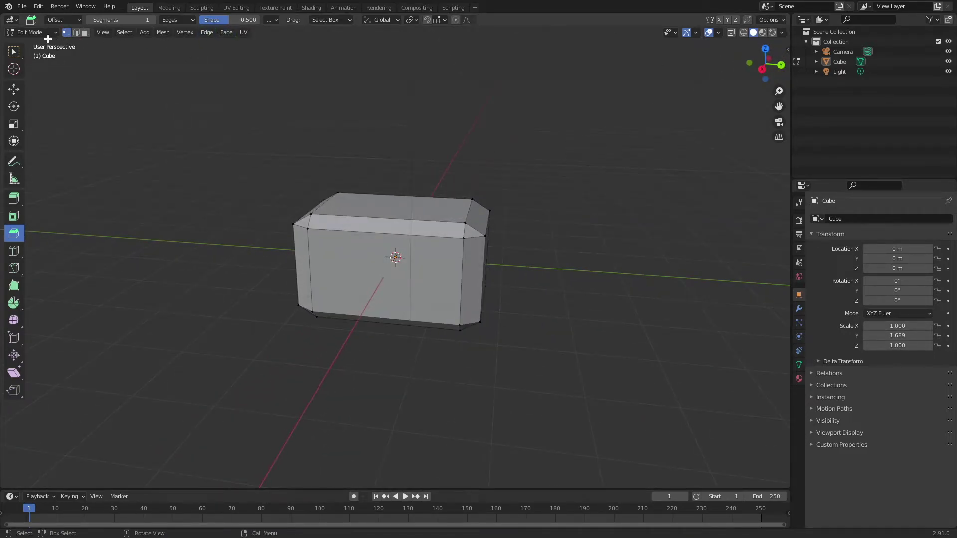
pyautogui.click(53, 35)
pyautogui.click(30, 42)
pyautogui.hotkey('ctrl', 'z')
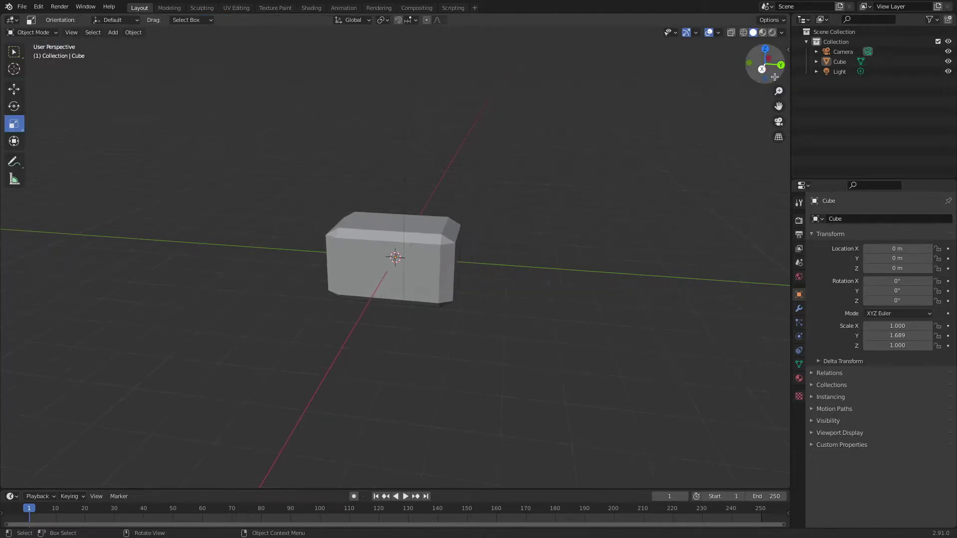
# Step: From the right side view, add a cylinder at the origin for the handle
pyautogui.click(761, 68)
pyautogui.scroll(3, 594, 175)
pyautogui.scroll(3, 594, 175)
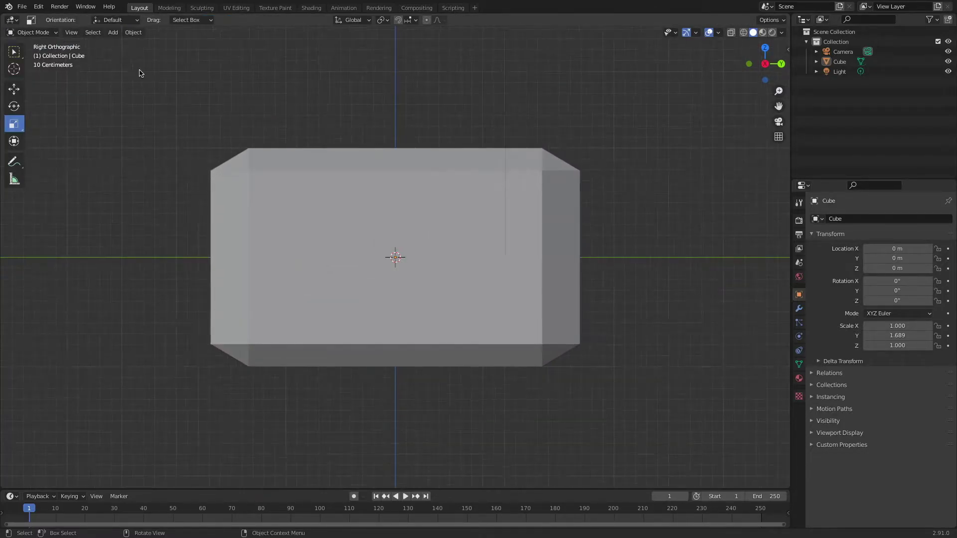
pyautogui.scroll(-4, 152, 78)
pyautogui.click(113, 32)
pyautogui.moveTo(126, 43)
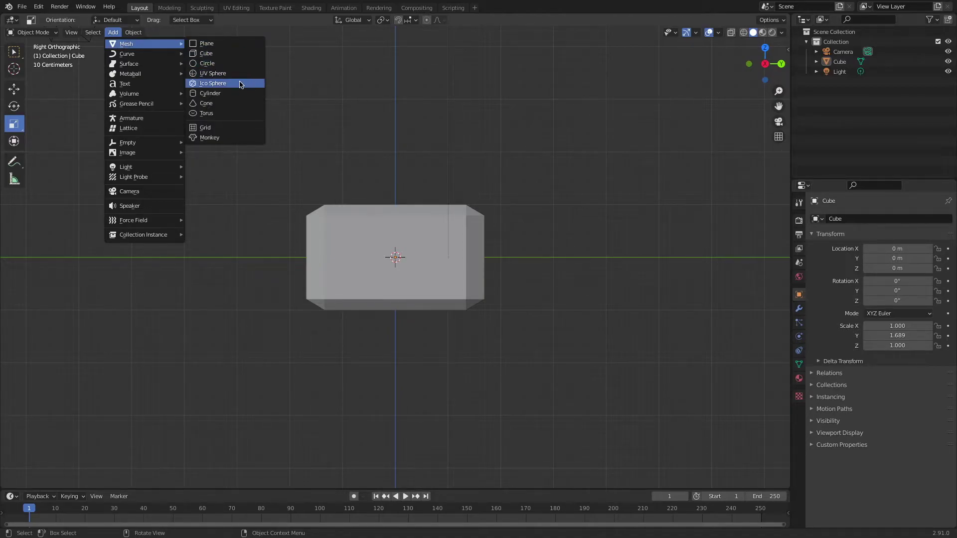
pyautogui.click(209, 93)
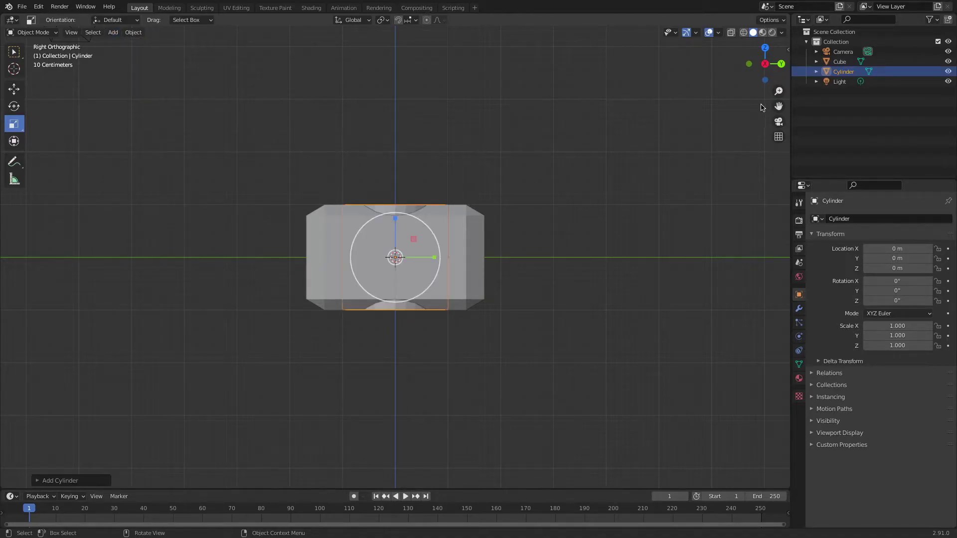
# Step: In Top view, scale the cylinder to 0.18 on X and 0.231 on Y
pyautogui.click(764, 49)
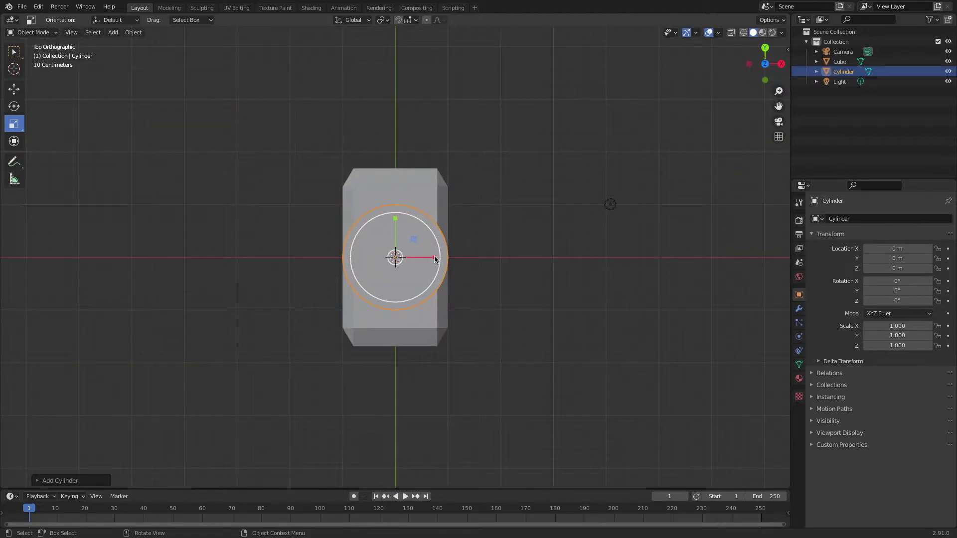
pyautogui.moveTo(433, 259); pyautogui.dragTo(402, 257)
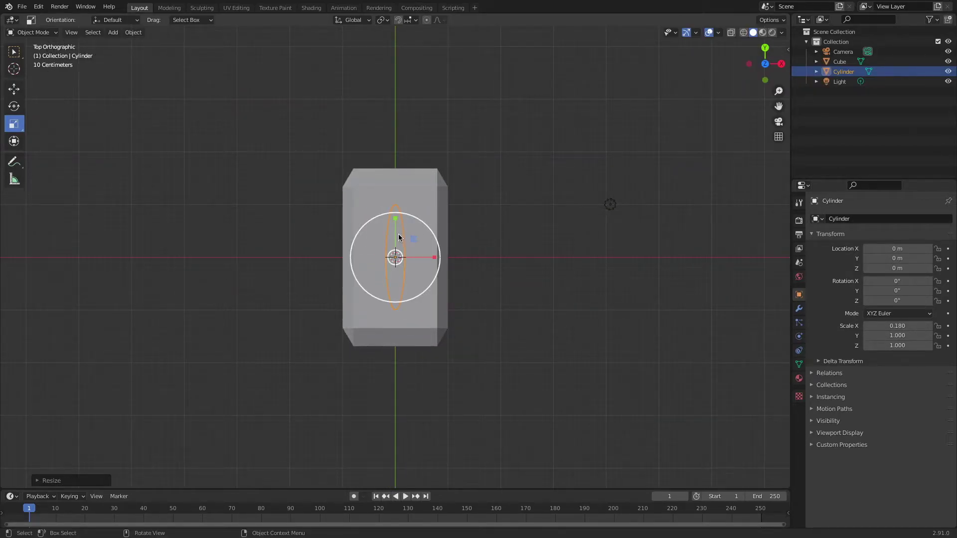
pyautogui.moveTo(395, 223); pyautogui.dragTo(397, 253)
pyautogui.scroll(1, 393, 227)
pyautogui.moveTo(395, 220); pyautogui.dragTo(396, 231)
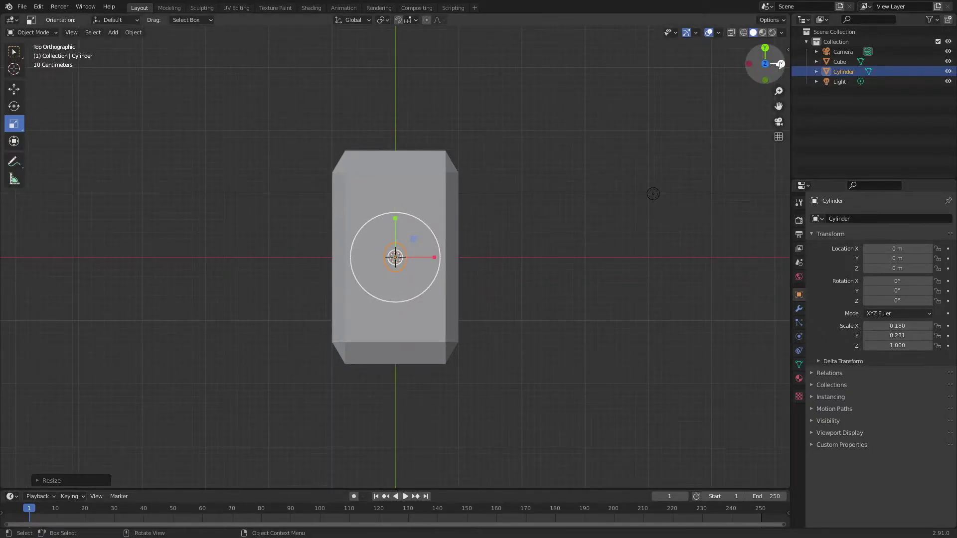
pyautogui.click(781, 64)
# Step: Stretch the cylinder to 3.96 on Z and move it down below the head
pyautogui.moveTo(400, 218); pyautogui.dragTo(390, 148)
pyautogui.scroll(-5, 390, 216)
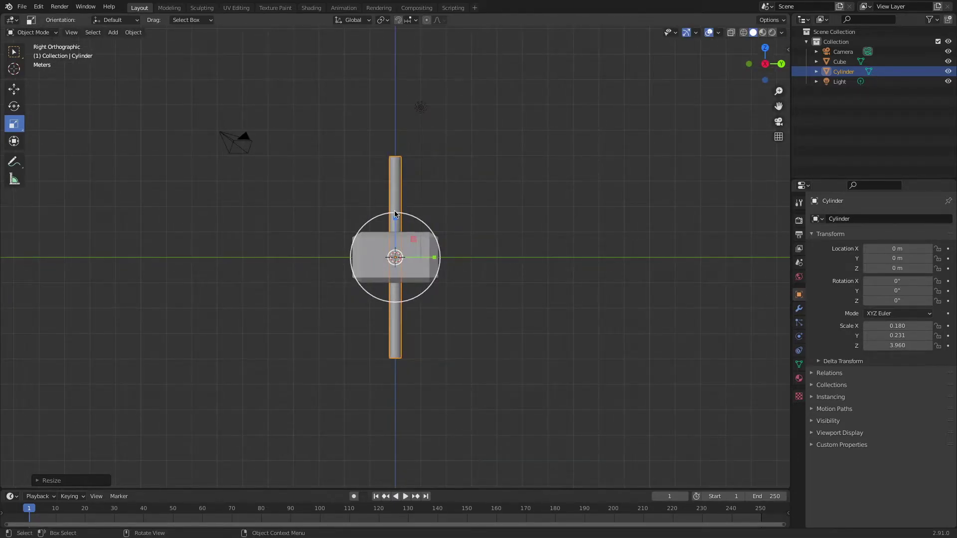
pyautogui.click(6, 143)
pyautogui.moveTo(393, 201)
pyautogui.mouseDown()
pyautogui.moveTo(395, 305)
pyautogui.moveTo(394, 282)
pyautogui.mouseUp()
pyautogui.click(394, 282)
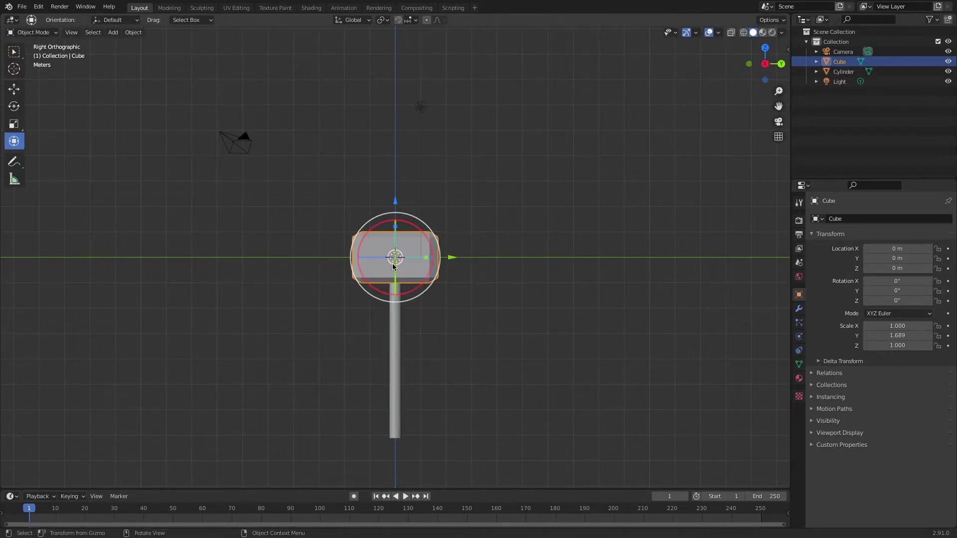
# Step: From the bottom view, slim the handle cylinder's Y scale to 0.187
pyautogui.click(552, 280)
pyautogui.moveTo(765, 64)
pyautogui.mouseDown()
pyautogui.moveTo(757, 47)
pyautogui.moveTo(757, 67)
pyautogui.mouseUp()
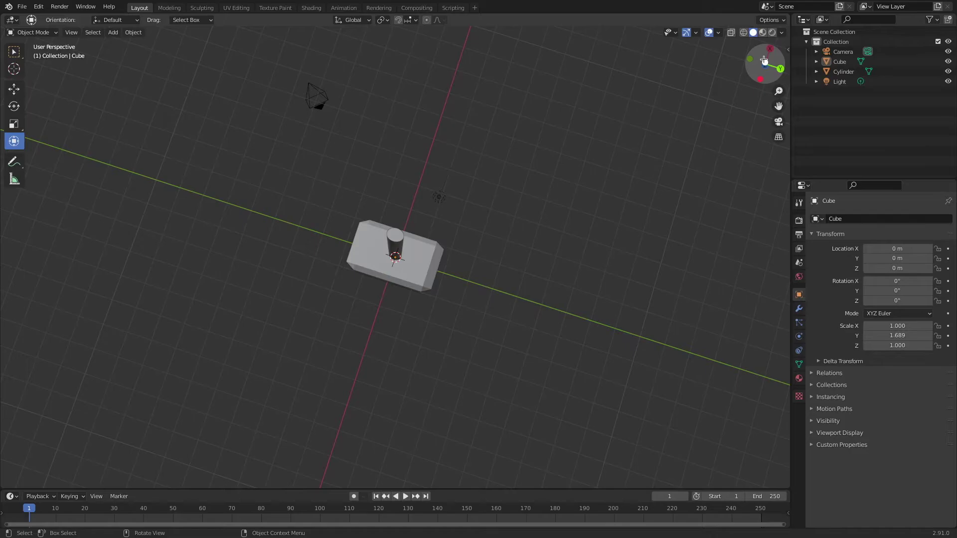
pyautogui.click(764, 60)
pyautogui.scroll(3, 391, 258)
pyautogui.scroll(4, 391, 257)
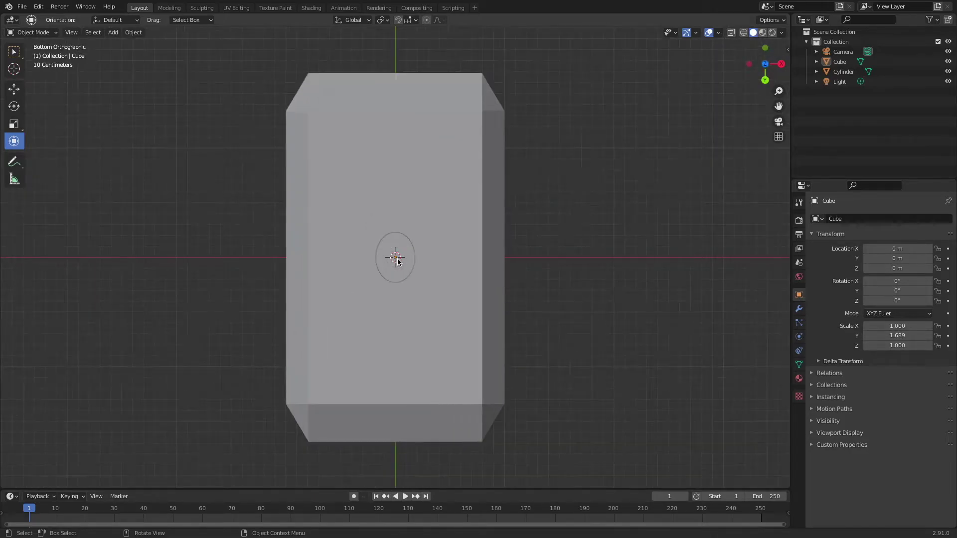
pyautogui.click(392, 259)
pyautogui.moveTo(395, 288); pyautogui.dragTo(395, 282)
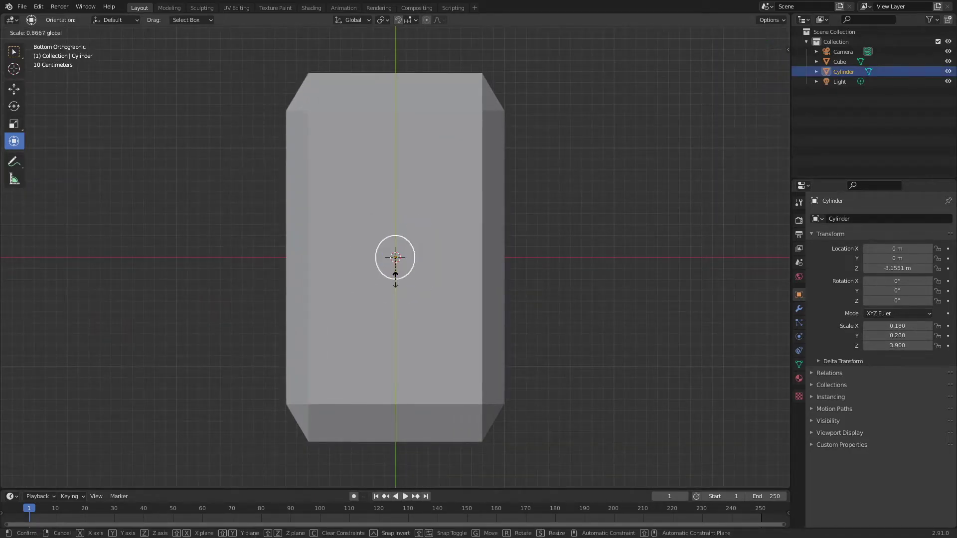
pyautogui.click(531, 280)
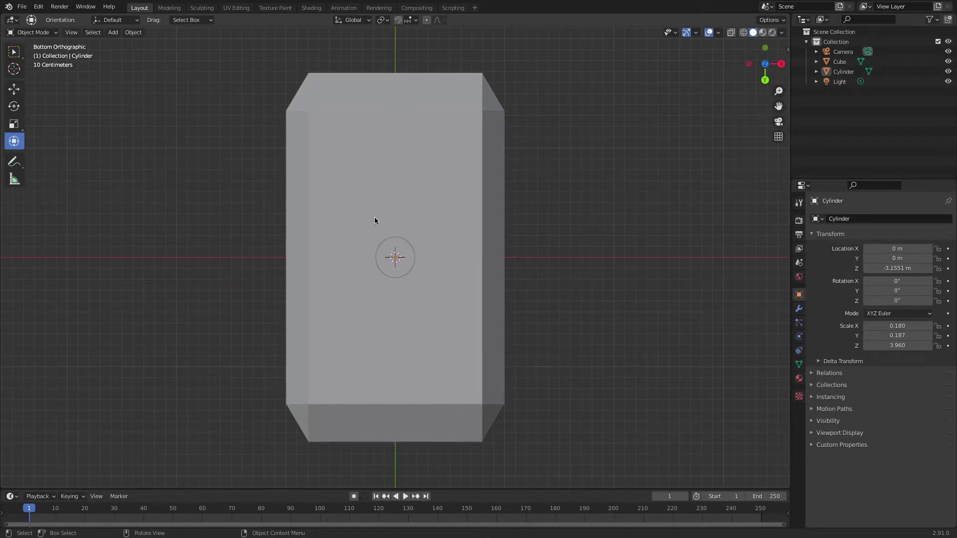
pyautogui.click(114, 32)
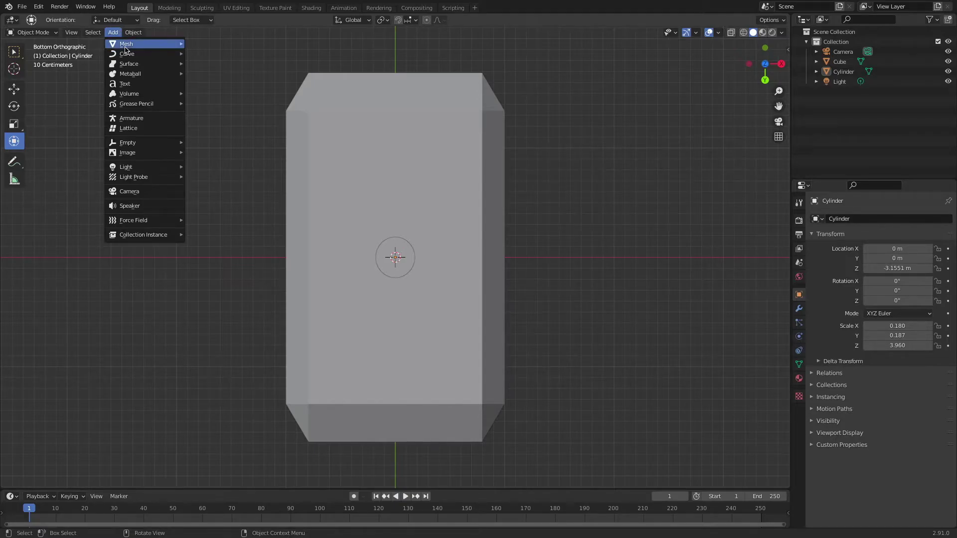
pyautogui.moveTo(126, 43)
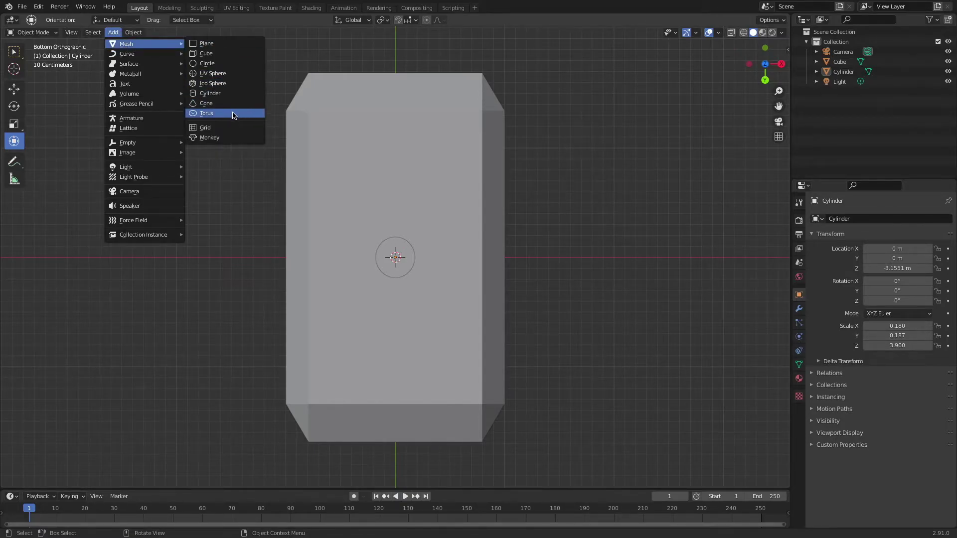
# Step: Add a torus and scale it to 0.208 on X and 0.241 on Y
pyautogui.click(234, 115)
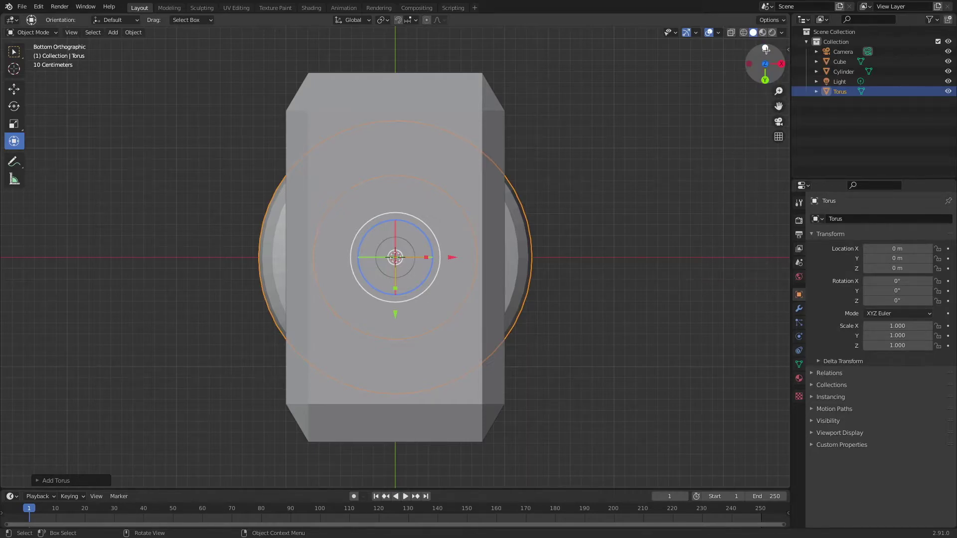
pyautogui.click(765, 50)
pyautogui.click(765, 49)
pyautogui.moveTo(426, 260); pyautogui.dragTo(394, 237)
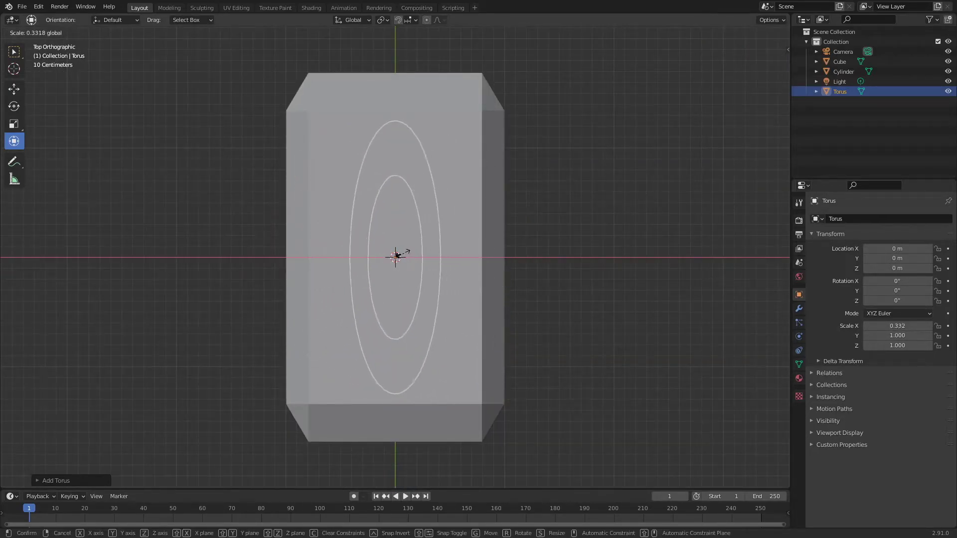
pyautogui.moveTo(395, 228); pyautogui.dragTo(396, 254)
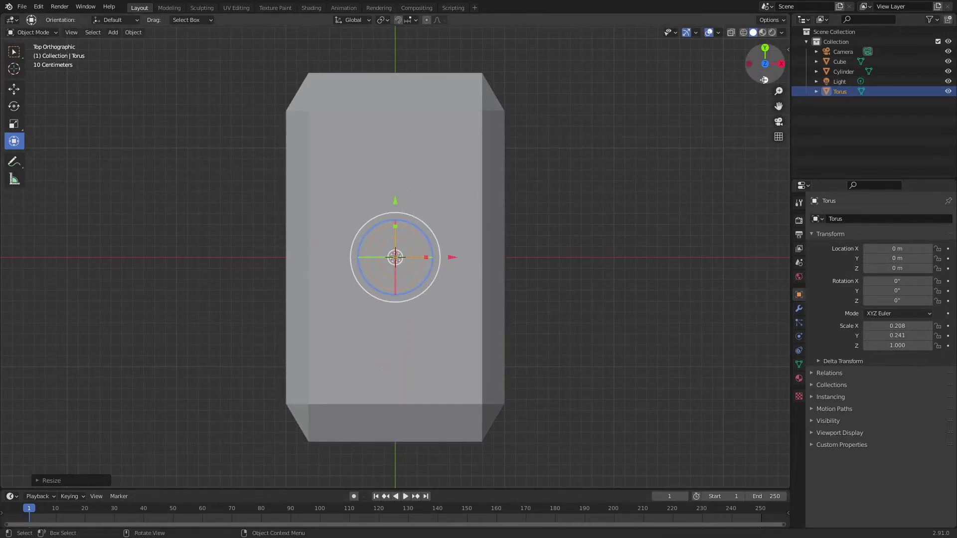
# Step: Stretch the torus to 13.893 on Z and slide it down the handle below the head
pyautogui.click(762, 80)
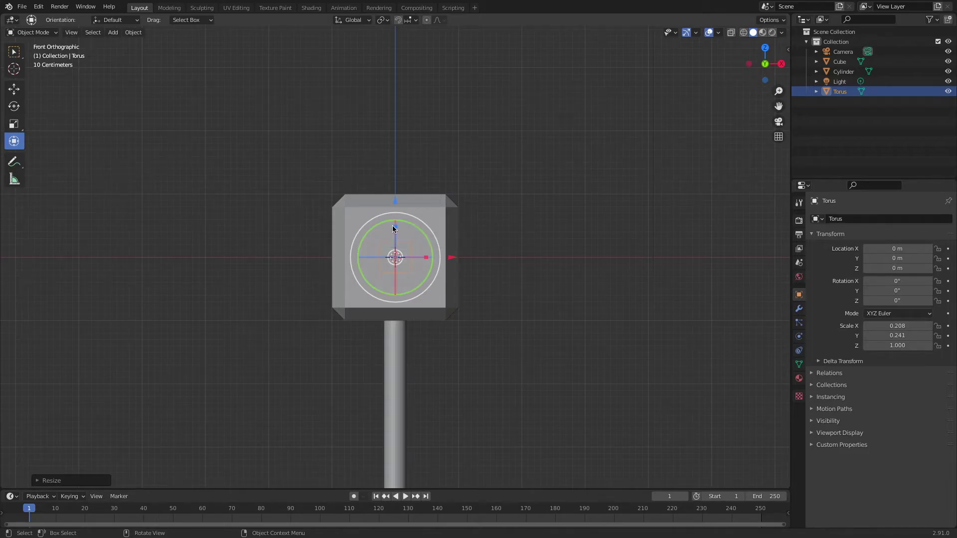
pyautogui.moveTo(390, 228); pyautogui.dragTo(394, 55)
pyautogui.scroll(-1, 400, 208)
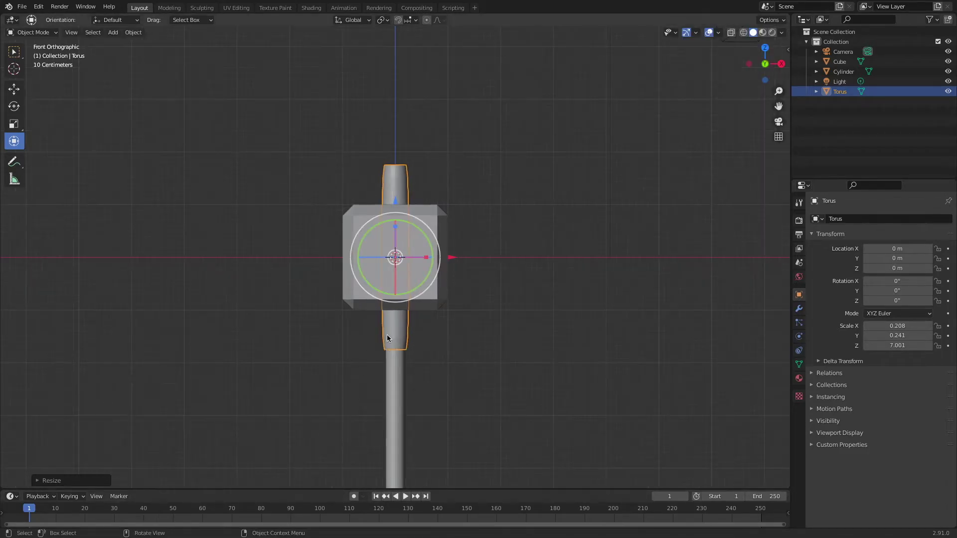
pyautogui.scroll(-3, 400, 208)
pyautogui.moveTo(400, 208)
pyautogui.mouseDown()
pyautogui.moveTo(380, 293)
pyautogui.moveTo(390, 278)
pyautogui.mouseUp()
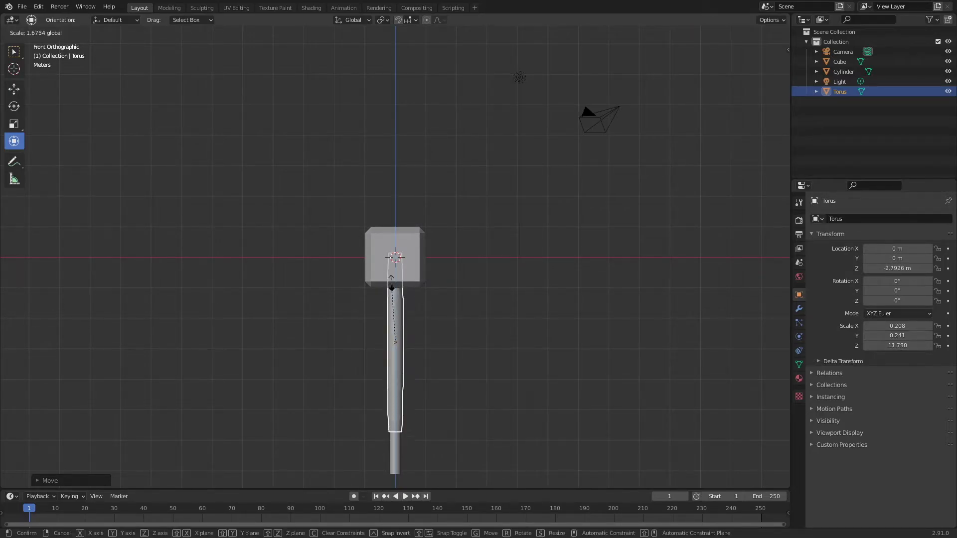
pyautogui.scroll(-1, 390, 277)
pyautogui.scroll(-1, 390, 278)
pyautogui.moveTo(395, 263); pyautogui.dragTo(394, 283)
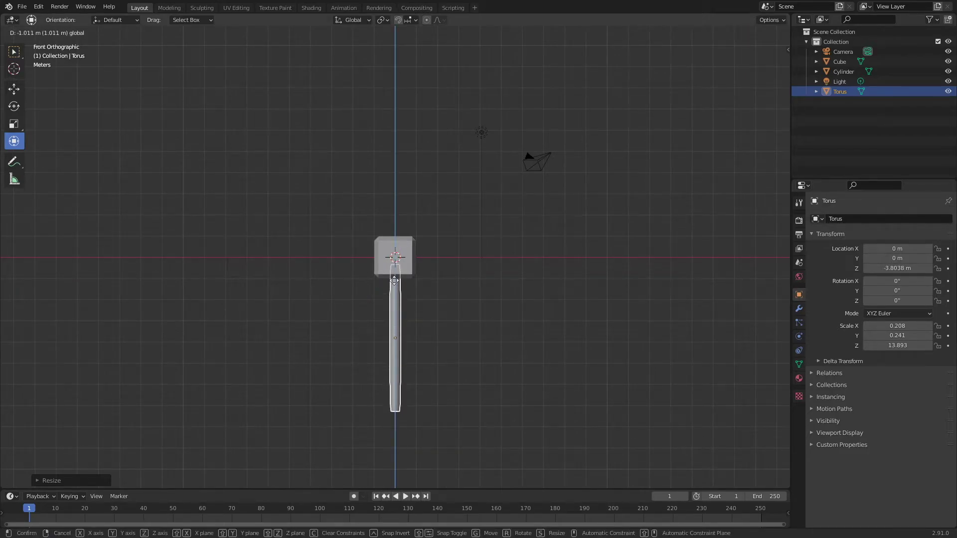
pyautogui.moveTo(394, 281); pyautogui.dragTo(393, 275)
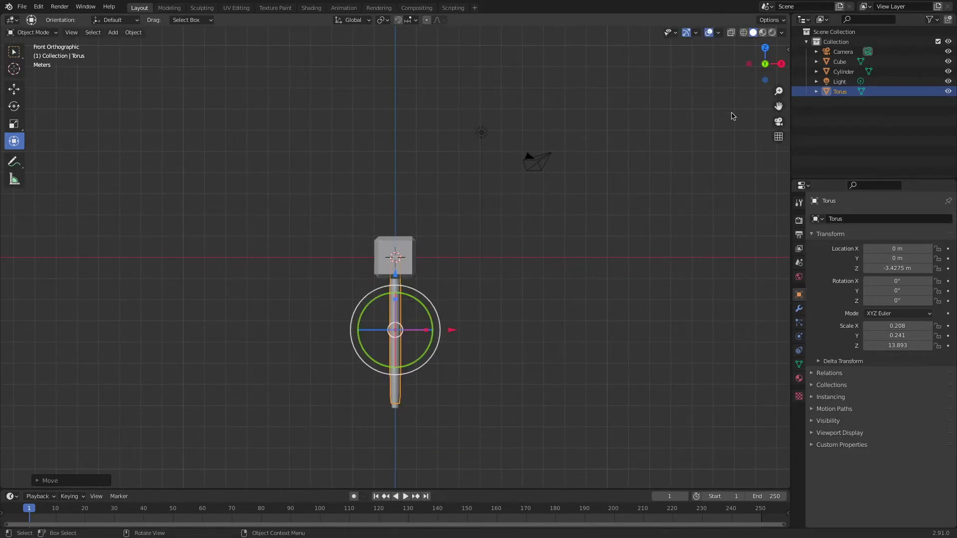
# Step: Orbit and zoom to inspect the hammer in perspective from above
pyautogui.moveTo(765, 64); pyautogui.dragTo(717, 164)
pyautogui.click(715, 217)
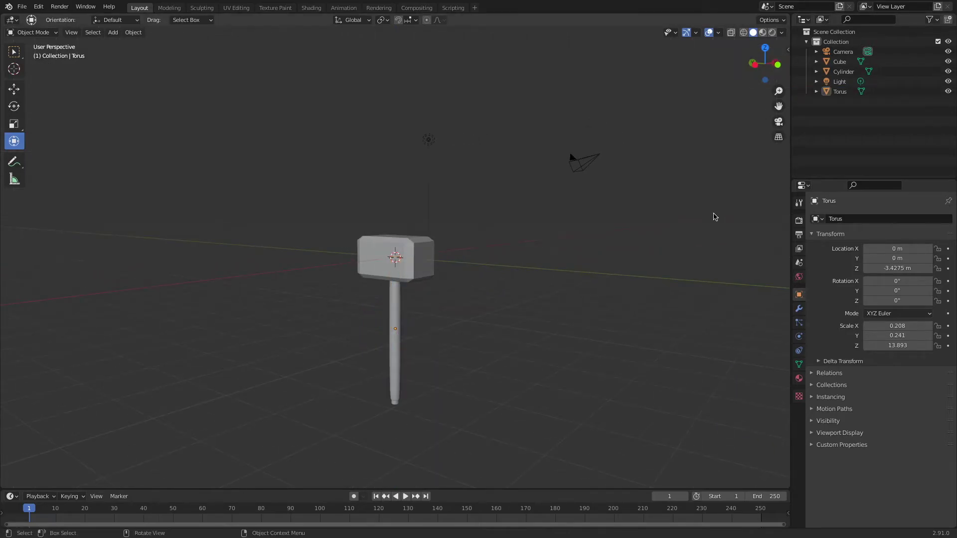
pyautogui.moveTo(761, 61); pyautogui.dragTo(769, 267)
pyautogui.scroll(2, 495, 450)
pyautogui.scroll(1, 489, 444)
pyautogui.scroll(2, 498, 445)
pyautogui.scroll(-1, 507, 444)
pyautogui.moveTo(764, 63); pyautogui.dragTo(755, 70)
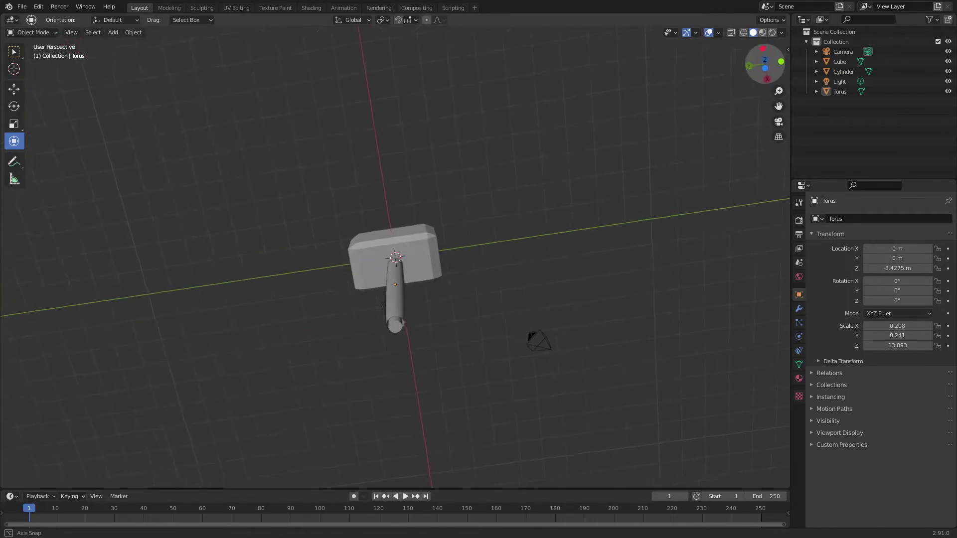
# Step: View the hammer from directly below and then from the side of the head
pyautogui.click(765, 68)
pyautogui.scroll(1, 432, 325)
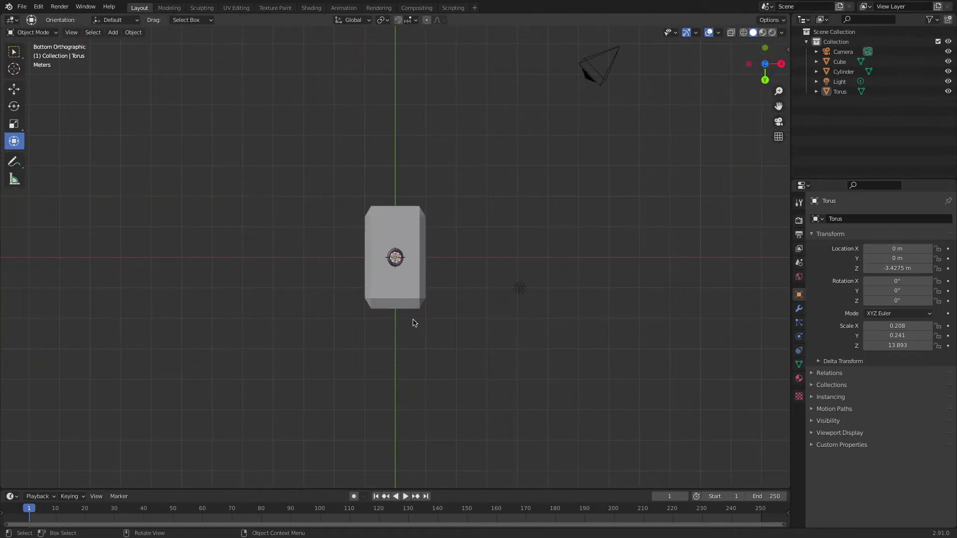
pyautogui.scroll(5, 415, 349)
pyautogui.scroll(3, 416, 352)
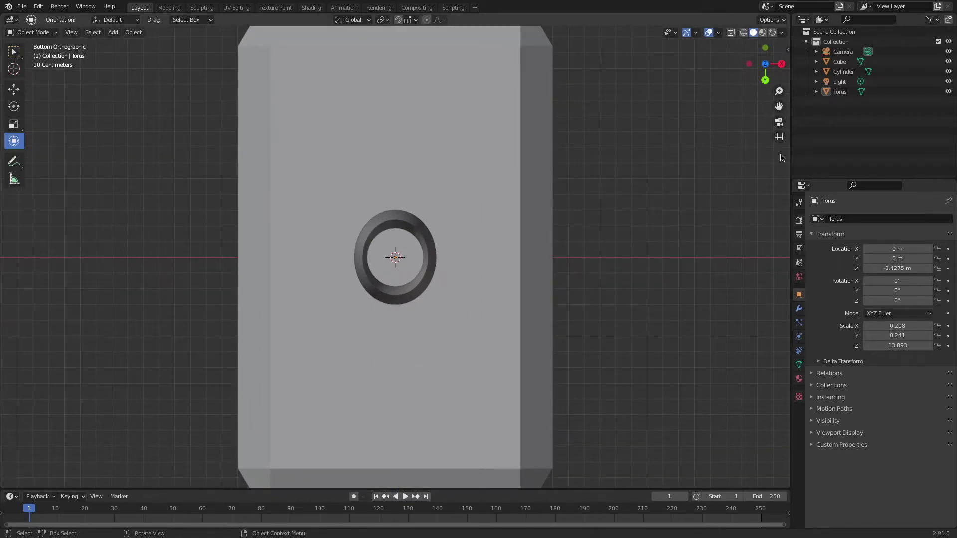
pyautogui.moveTo(765, 56); pyautogui.dragTo(572, 109)
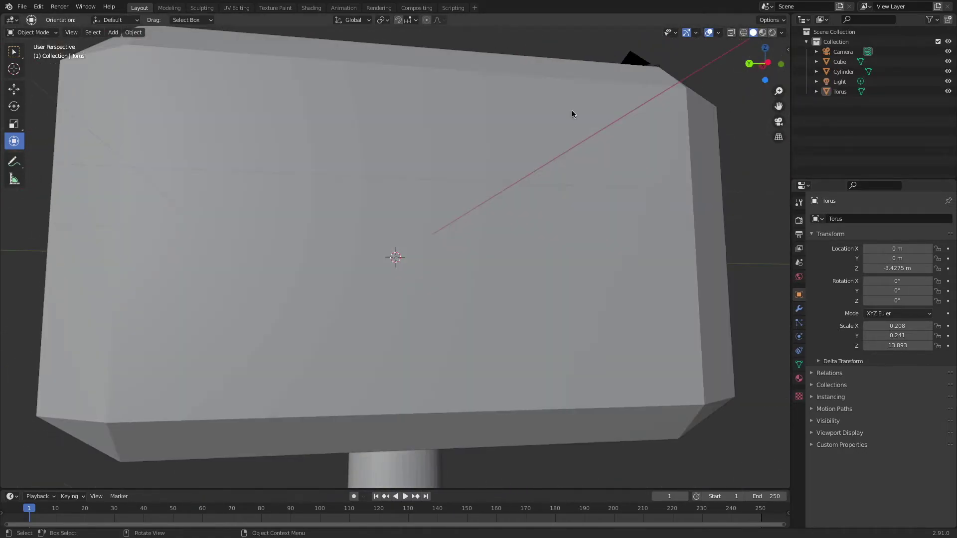
pyautogui.scroll(-3, 467, 232)
pyautogui.scroll(-3, 447, 251)
pyautogui.scroll(-1, 453, 329)
pyautogui.click(113, 32)
pyautogui.moveTo(146, 43)
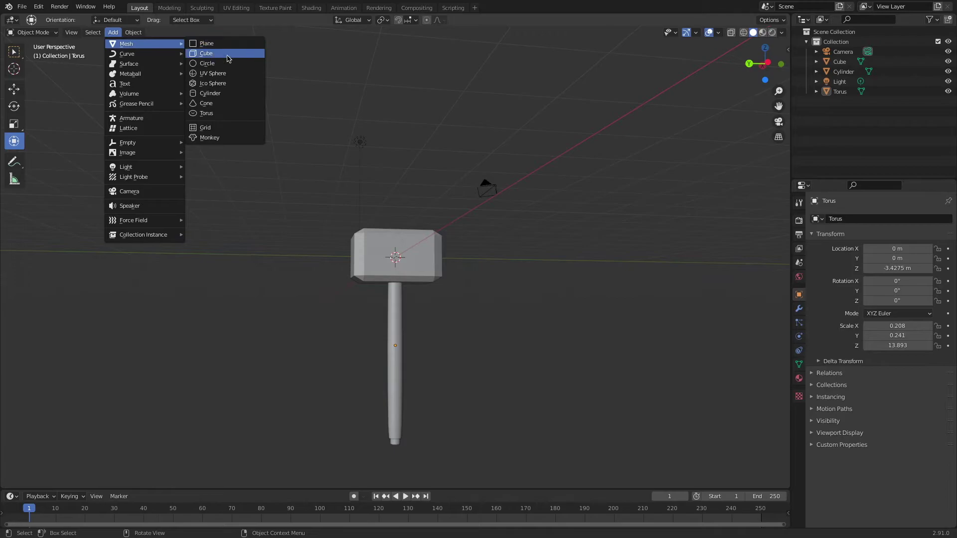
# Step: Add a second torus and shrink it to 0.241 × 0.275 on X and Y
pyautogui.click(234, 117)
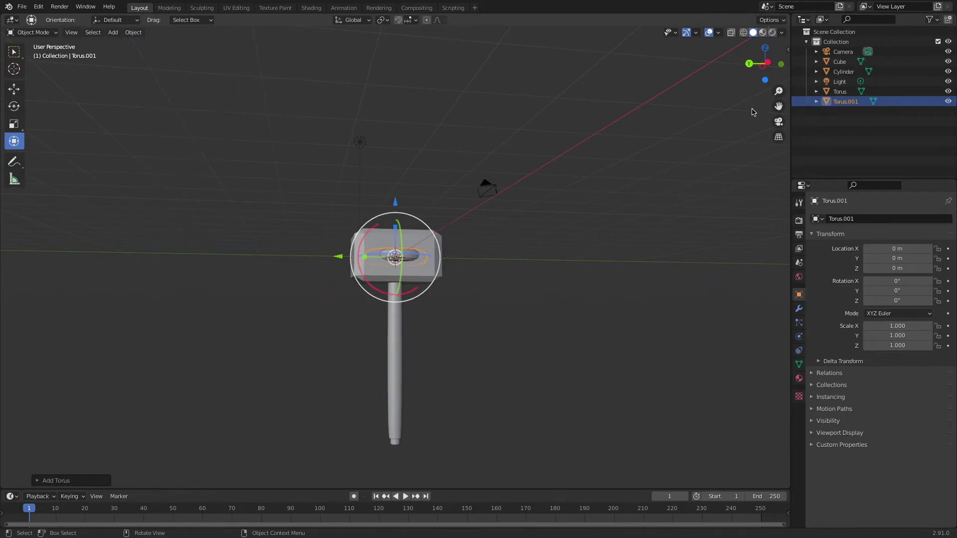
pyautogui.click(765, 48)
pyautogui.scroll(4, 386, 258)
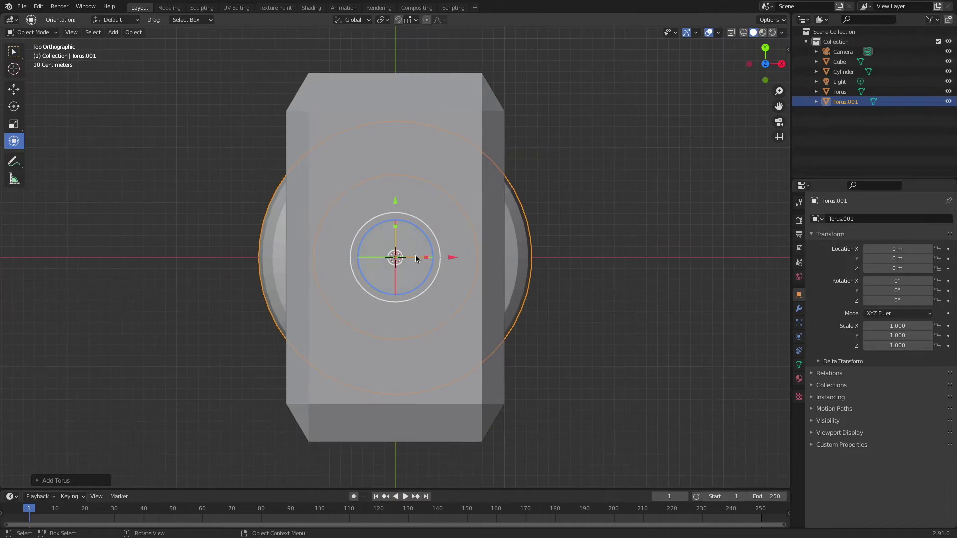
pyautogui.moveTo(428, 257)
pyautogui.mouseDown()
pyautogui.moveTo(403, 257)
pyautogui.moveTo(396, 233)
pyautogui.moveTo(395, 248)
pyautogui.mouseUp()
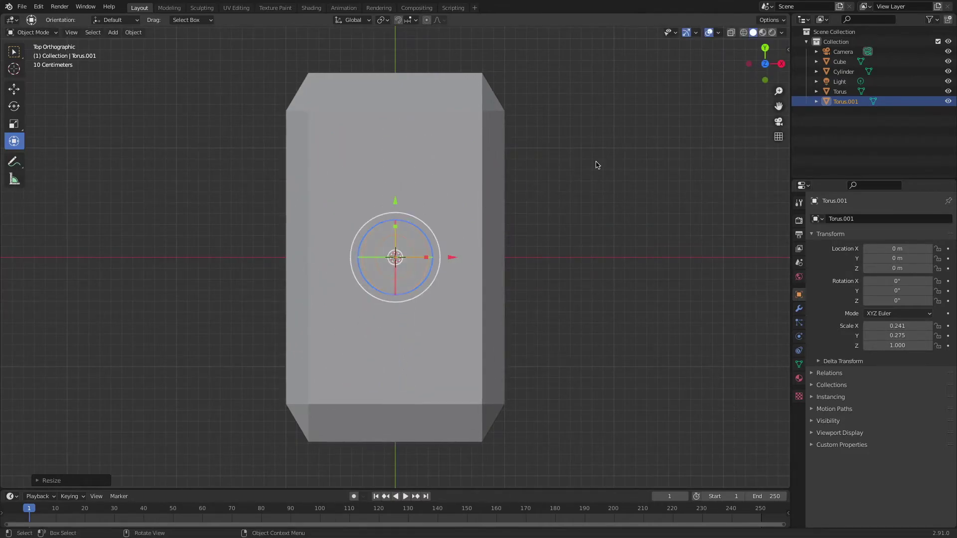
# Step: Move the second torus down along Z to the handle's bottom end at -7.0669 m
pyautogui.click(765, 80)
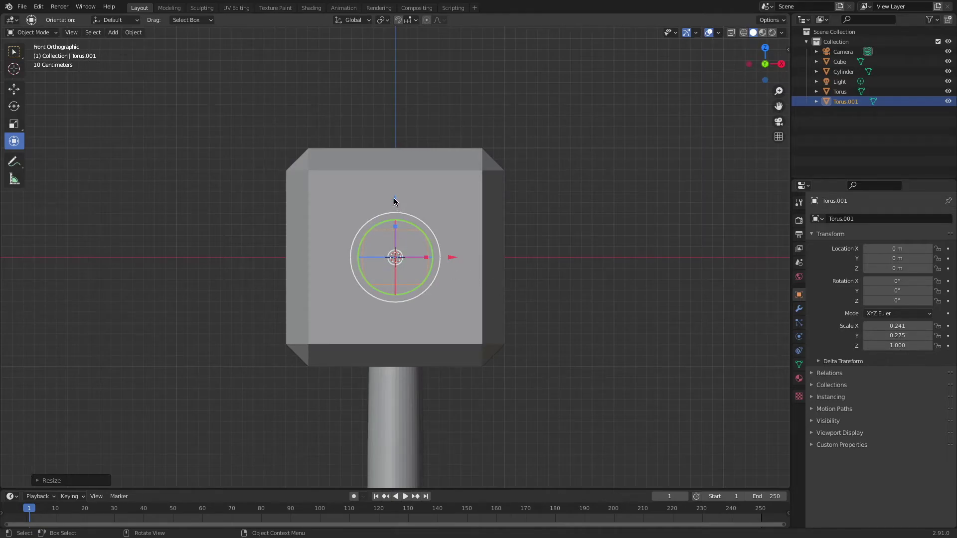
pyautogui.moveTo(393, 201); pyautogui.dragTo(342, 58)
pyautogui.scroll(-1, 487, 197)
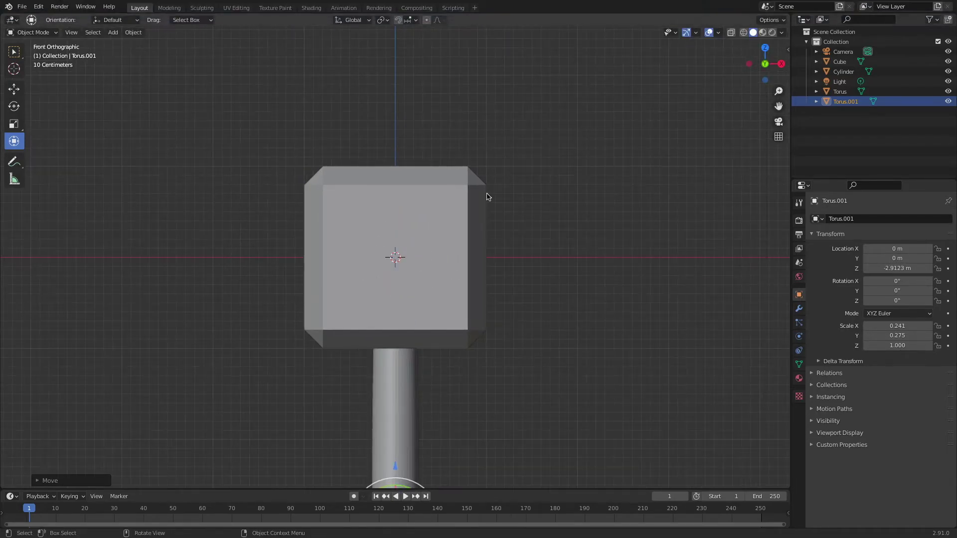
pyautogui.scroll(-4, 487, 197)
pyautogui.scroll(-2, 437, 301)
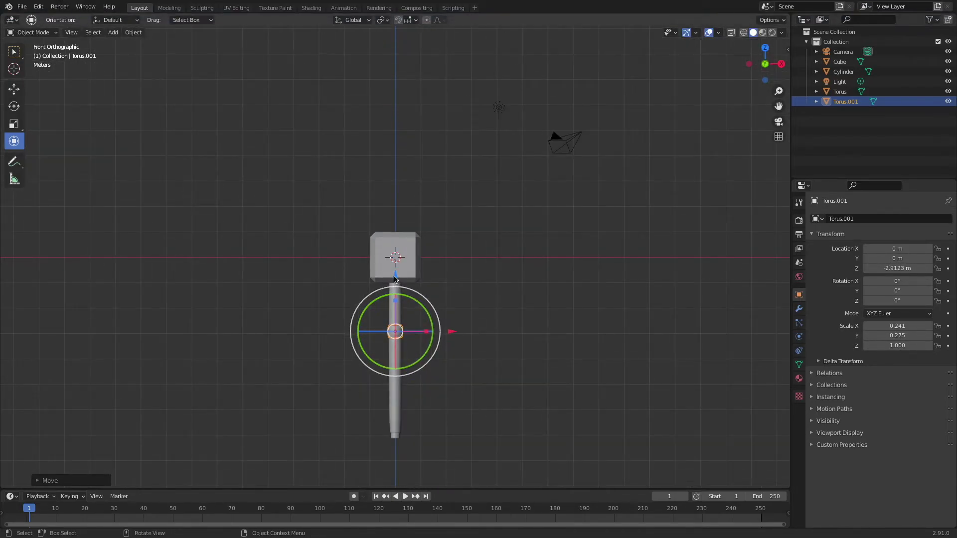
pyautogui.press('g')
pyautogui.press('z')
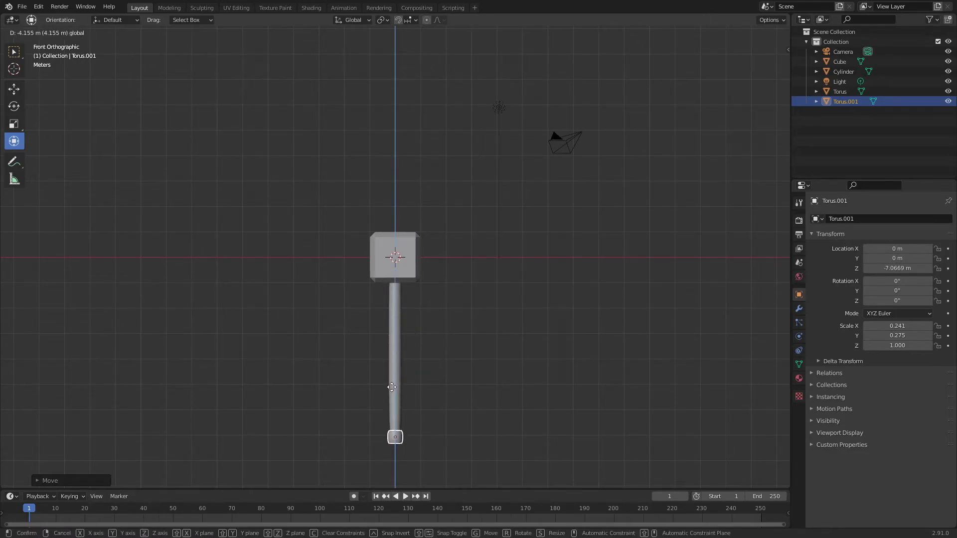
pyautogui.click(393, 406)
# Step: Flatten the end cap to a Z scale of 0.686
pyautogui.press('s')
pyautogui.press('z')
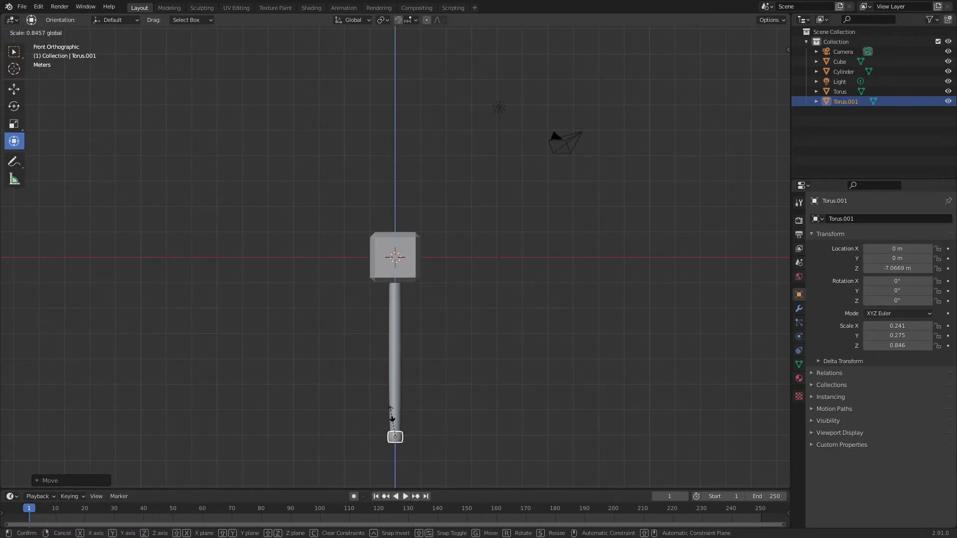
pyautogui.click(392, 421)
pyautogui.click(534, 328)
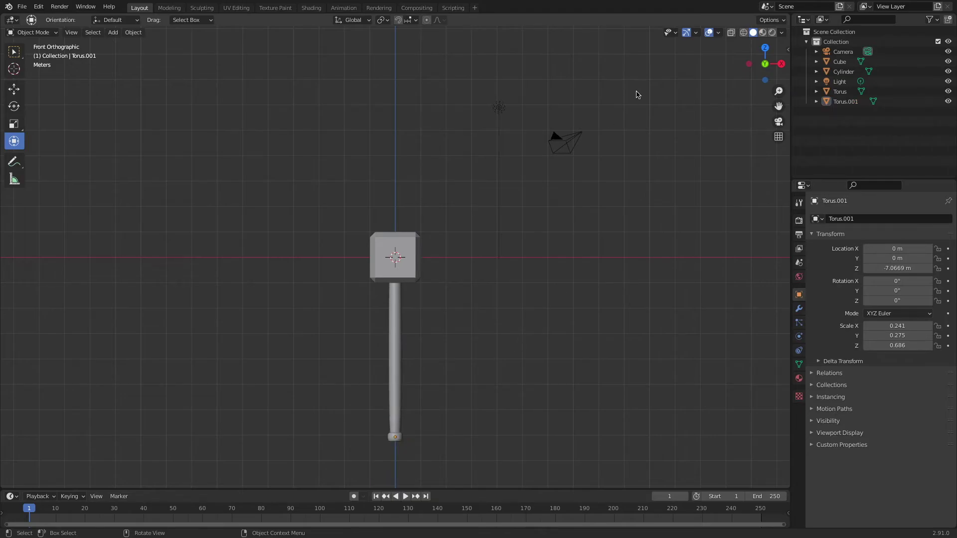
pyautogui.moveTo(766, 63); pyautogui.dragTo(741, 86)
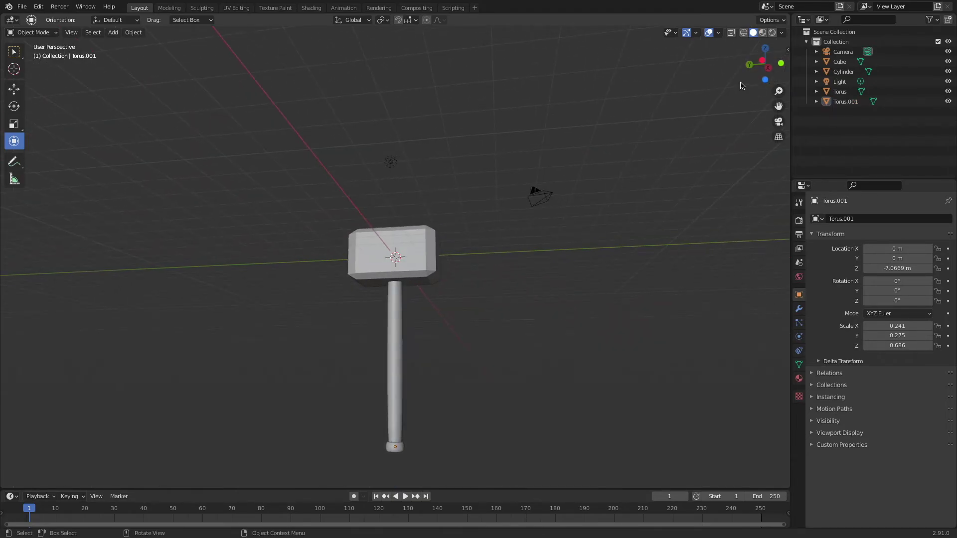
# Step: Select the camera and check the hammer through the camera view
pyautogui.click(767, 68)
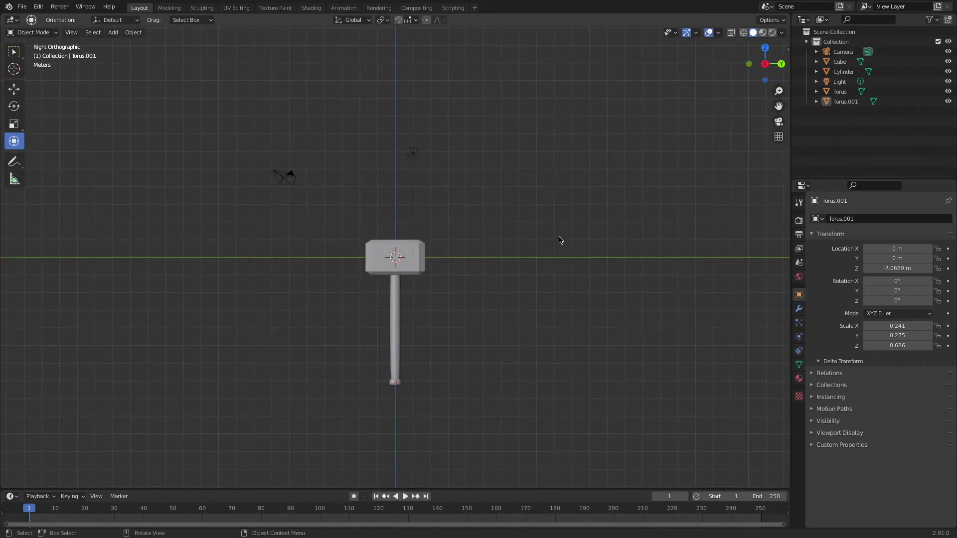
pyautogui.click(409, 154)
pyautogui.click(324, 173)
pyautogui.click(277, 178)
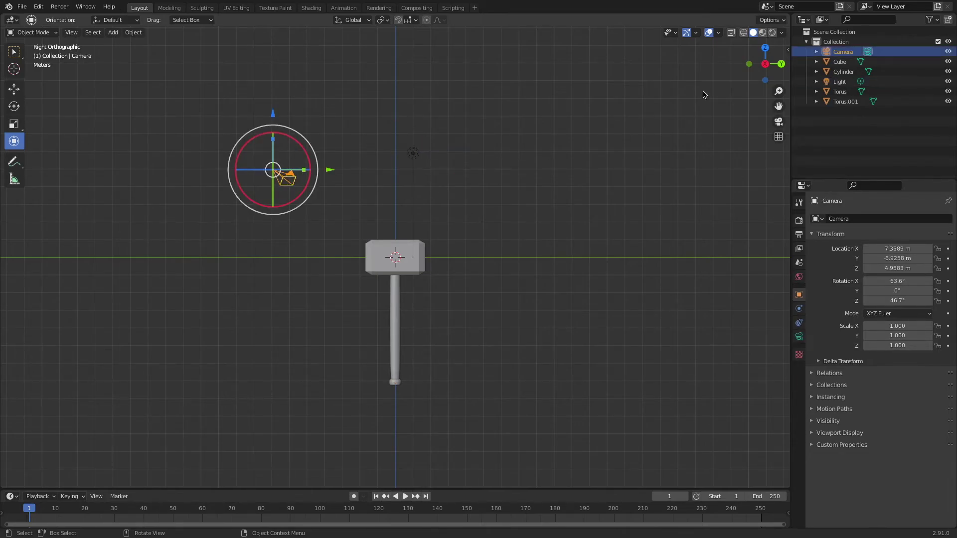
pyautogui.click(778, 122)
pyautogui.scroll(-2, 514, 205)
pyautogui.scroll(-1, 512, 205)
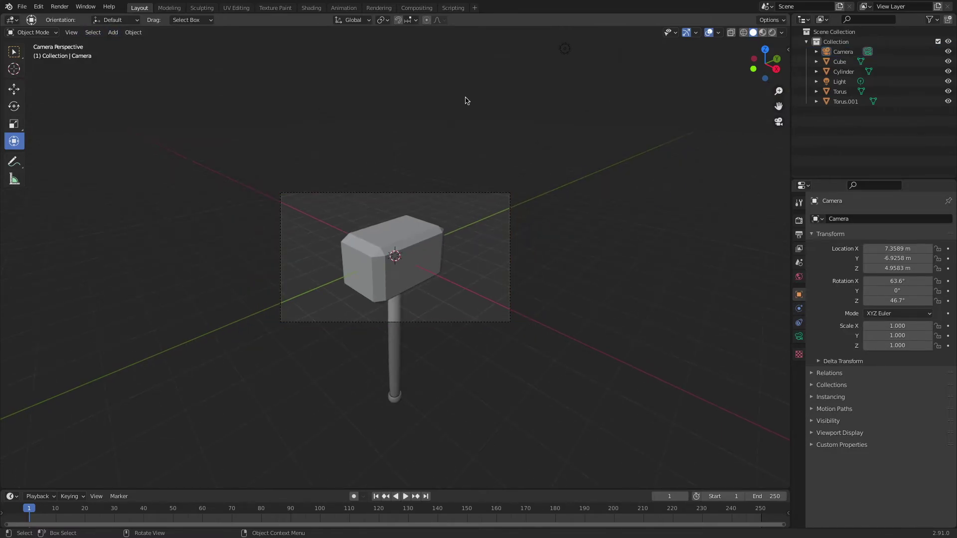
pyautogui.click(777, 122)
# Step: Box-select the handle, grip and end cap and bring up their context menu
pyautogui.moveTo(765, 64); pyautogui.dragTo(538, 253)
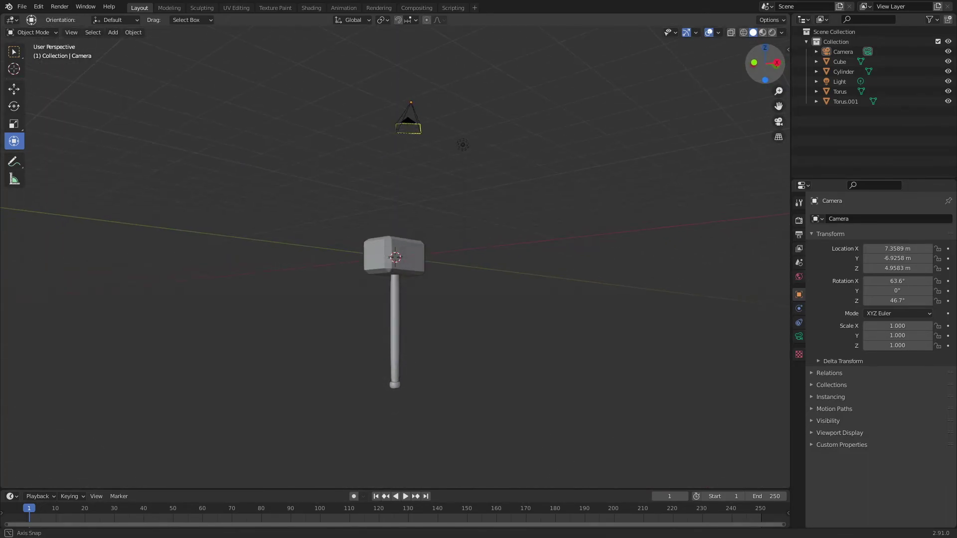
pyautogui.moveTo(465, 322); pyautogui.dragTo(354, 409)
pyautogui.rightClick(398, 360)
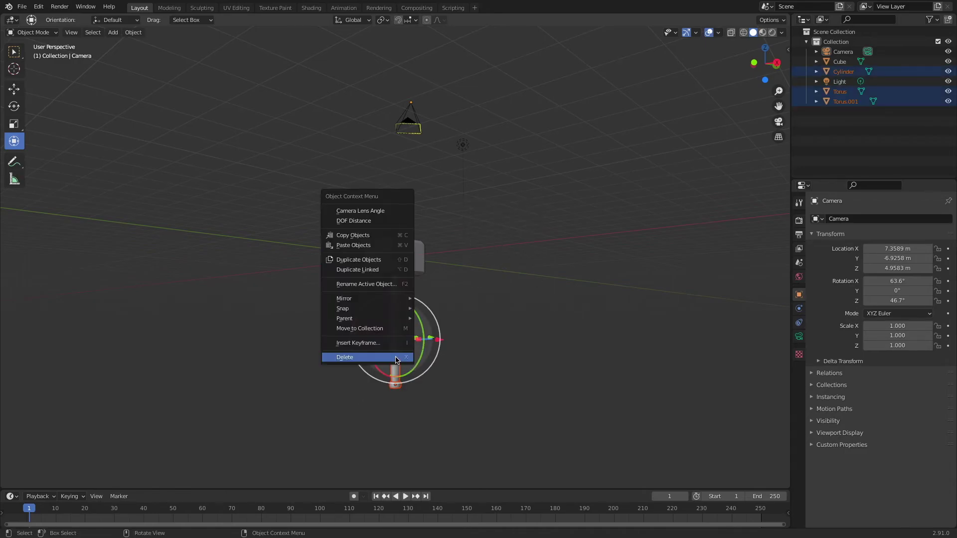
# Step: Apply Shade Smooth to the long grip torus
pyautogui.click(448, 279)
pyautogui.scroll(3, 399, 344)
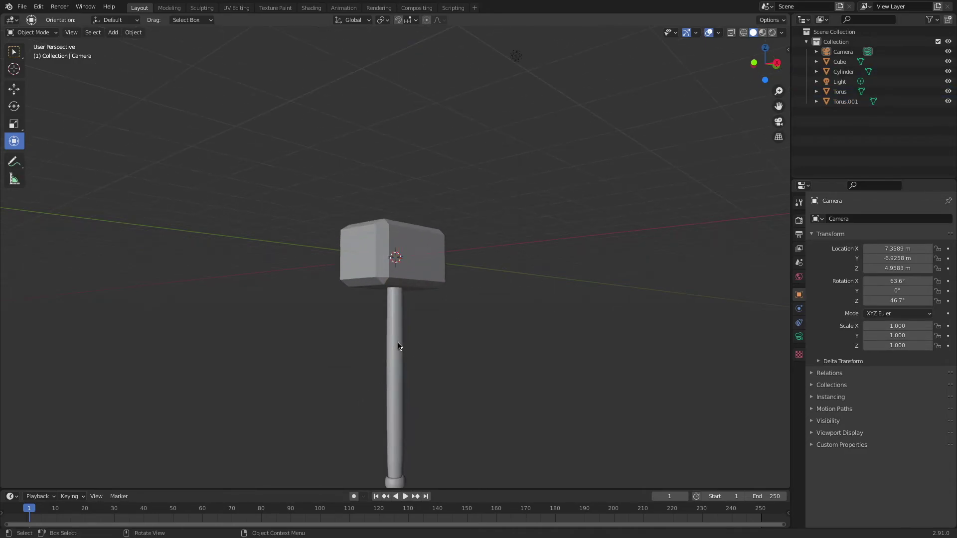
pyautogui.rightClick(398, 346)
pyautogui.click(390, 378)
pyautogui.rightClick(390, 379)
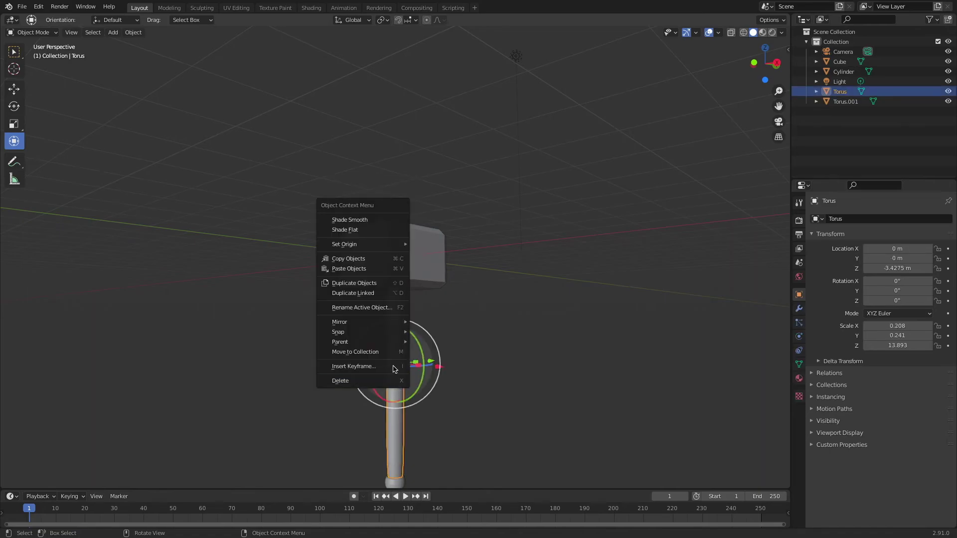
pyautogui.click(376, 224)
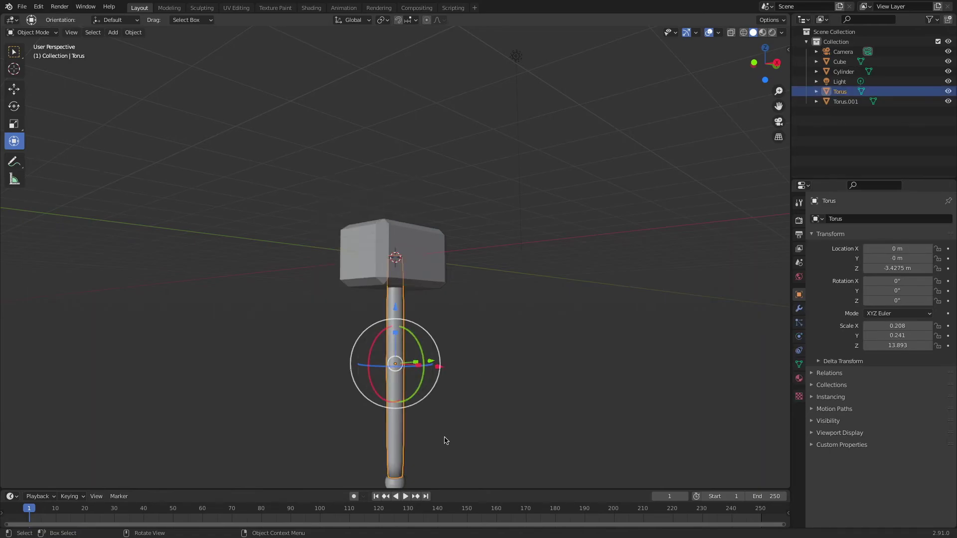
# Step: Apply Shade Smooth to the end cap torus
pyautogui.scroll(-2, 445, 441)
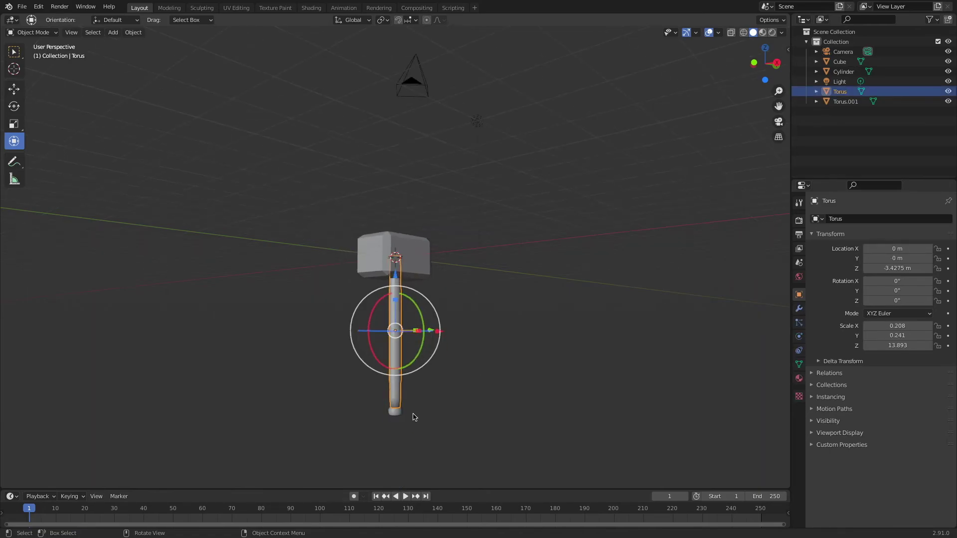
pyautogui.click(437, 394)
pyautogui.click(398, 412)
pyautogui.rightClick(399, 412)
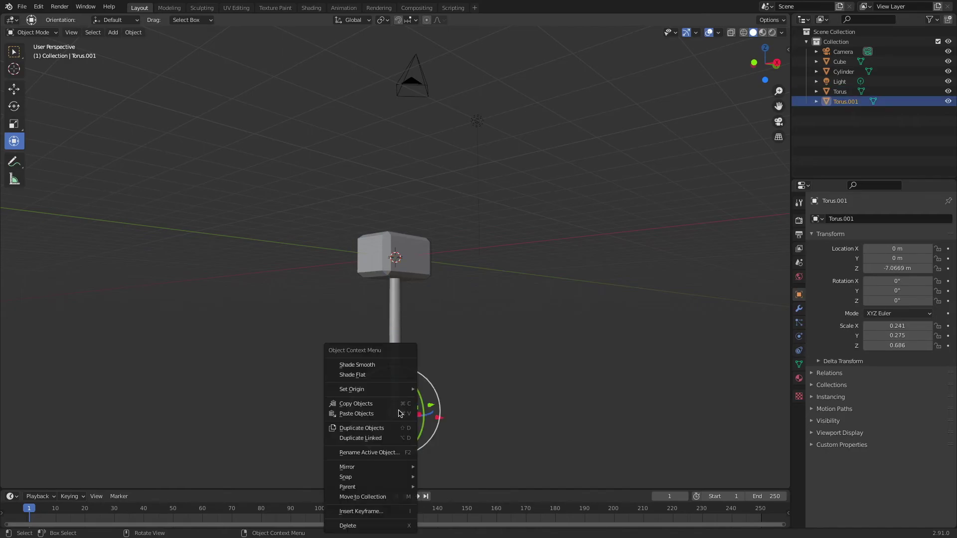
pyautogui.click(389, 365)
# Step: Box-select the head, handle and grip and apply Shade Smooth
pyautogui.scroll(4, 405, 310)
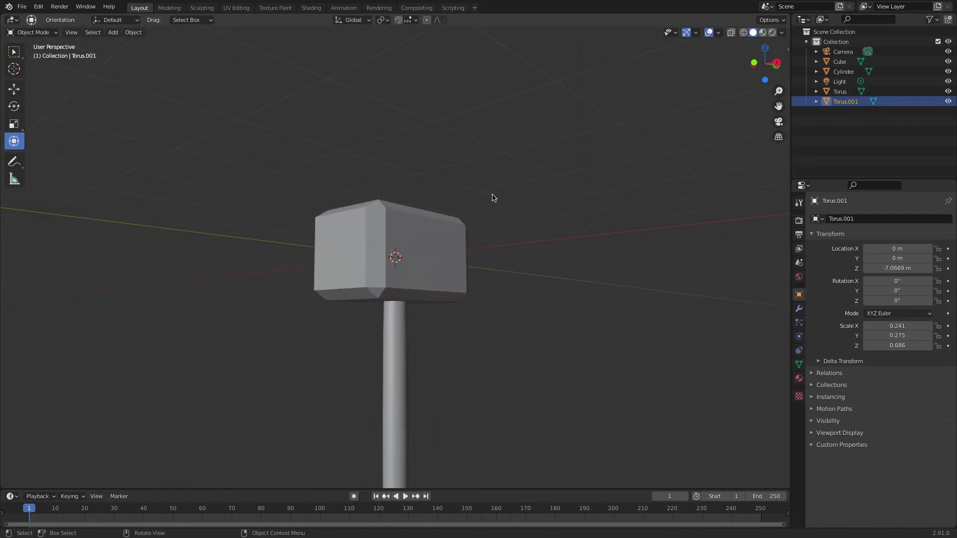
pyautogui.moveTo(521, 192); pyautogui.dragTo(314, 332)
pyautogui.rightClick(417, 249)
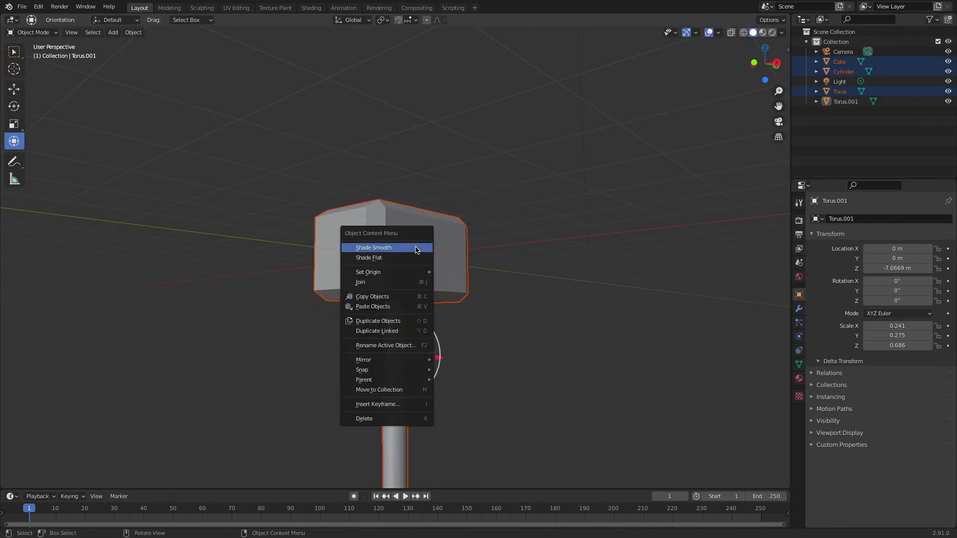
pyautogui.click(417, 249)
pyautogui.click(536, 241)
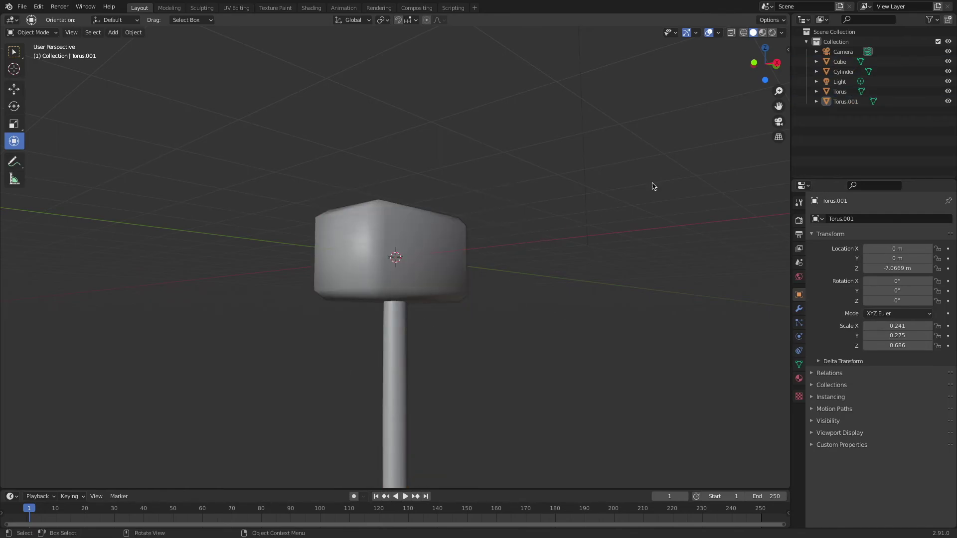
# Step: Set the bevelled hammer head back to Shade Flat
pyautogui.moveTo(764, 60); pyautogui.dragTo(766, 63)
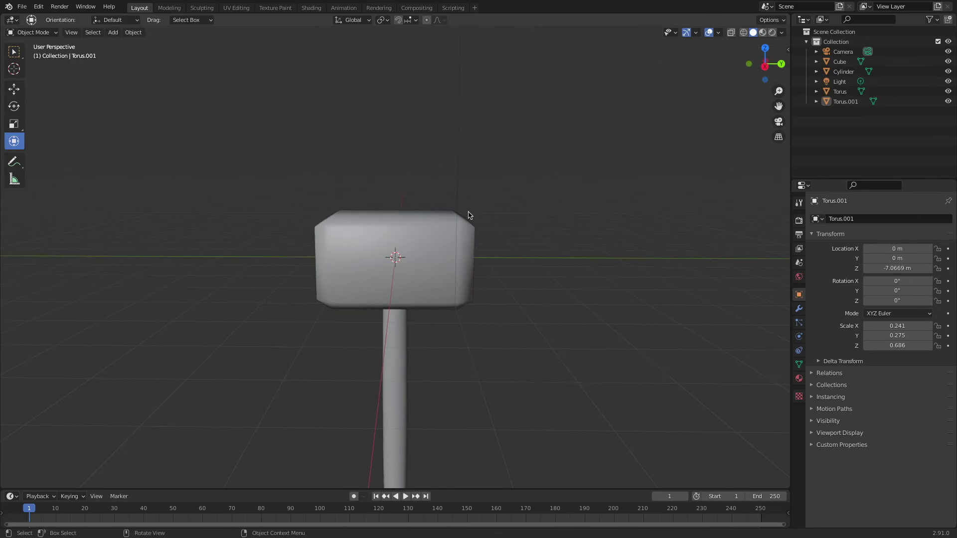
pyautogui.rightClick(419, 252)
pyautogui.click(419, 260)
pyautogui.rightClick(419, 256)
pyautogui.click(427, 257)
pyautogui.click(604, 205)
pyautogui.moveTo(746, 69)
pyautogui.mouseDown()
pyautogui.moveTo(757, 80)
pyautogui.moveTo(767, 64)
pyautogui.mouseUp()
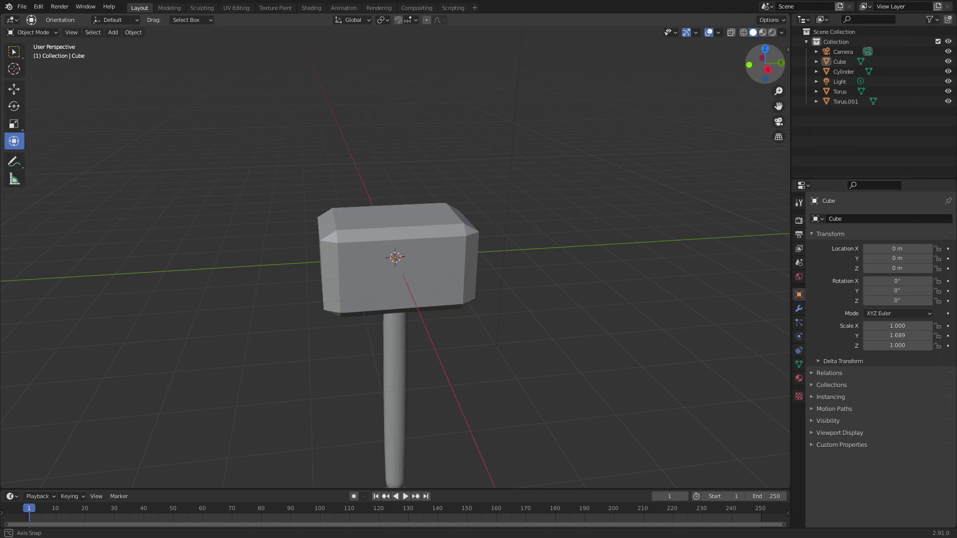
pyautogui.moveTo(768, 65); pyautogui.dragTo(710, 117)
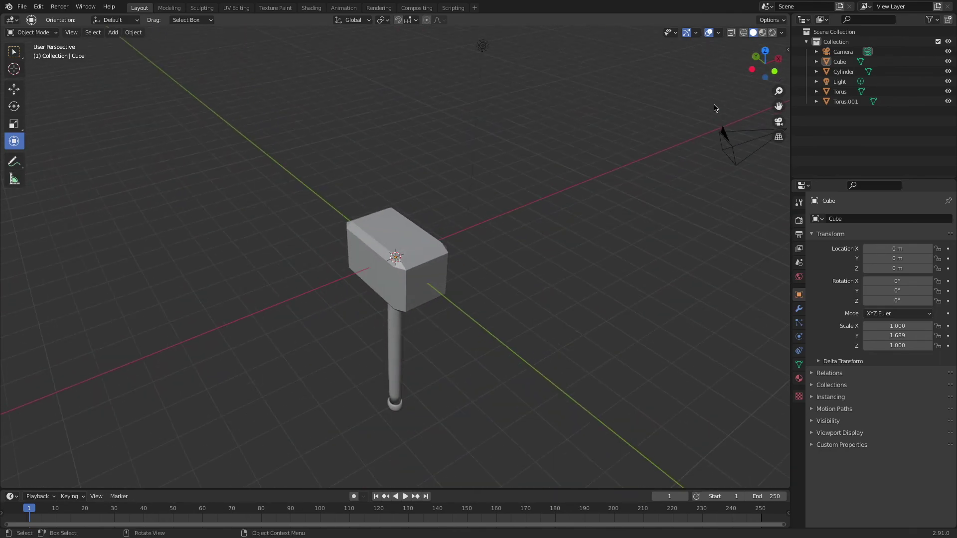
pyautogui.moveTo(756, 67); pyautogui.dragTo(756, 67)
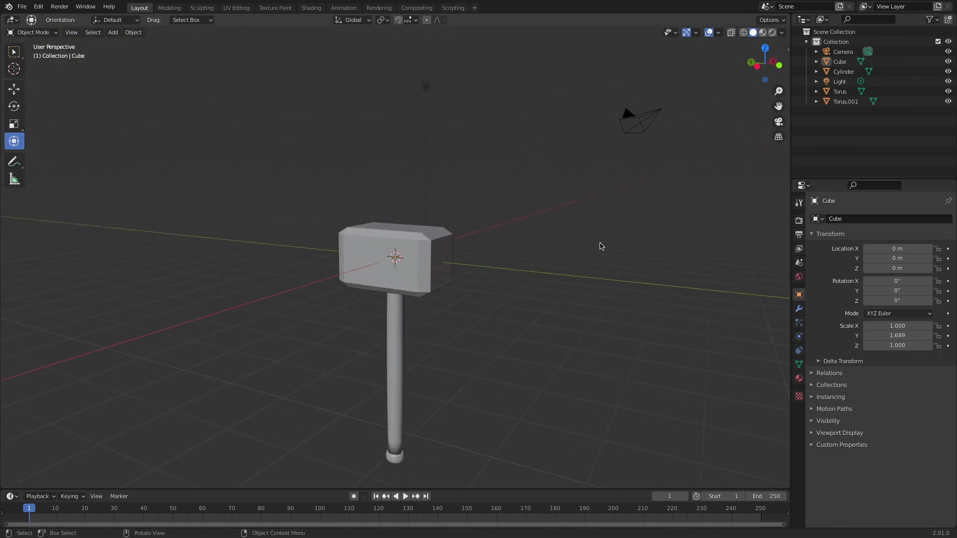
pyautogui.scroll(-3, 601, 245)
pyautogui.scroll(3, 598, 244)
pyautogui.scroll(2, 598, 243)
pyautogui.scroll(-4, 600, 241)
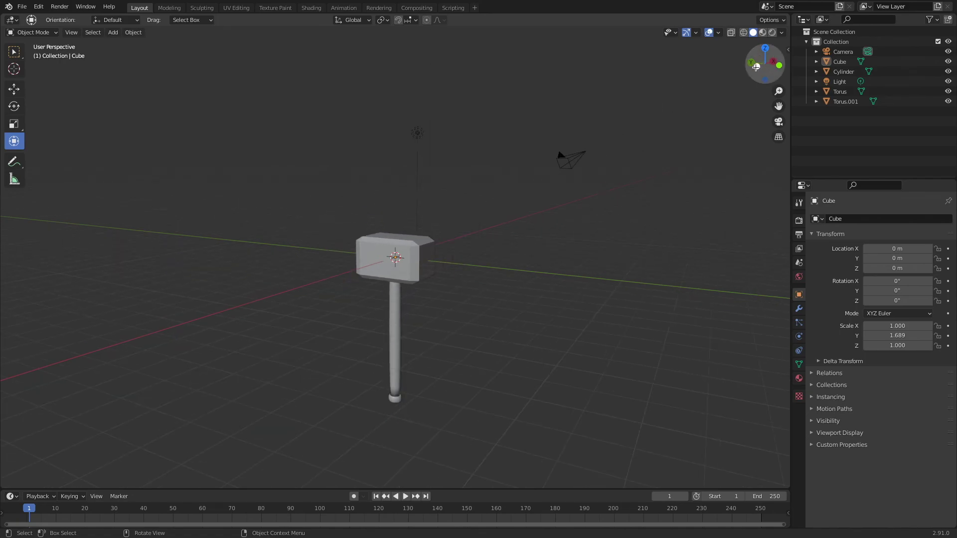
pyautogui.moveTo(755, 67); pyautogui.dragTo(756, 67)
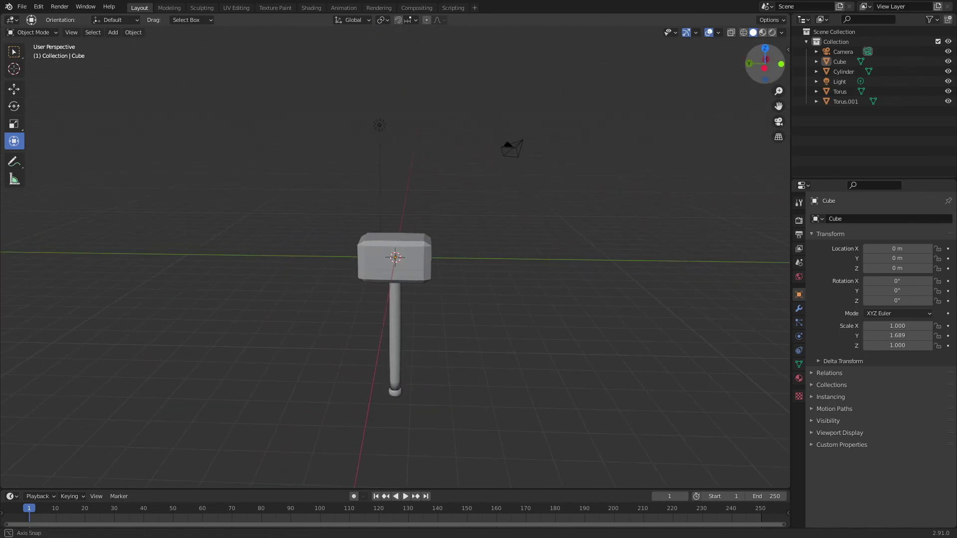